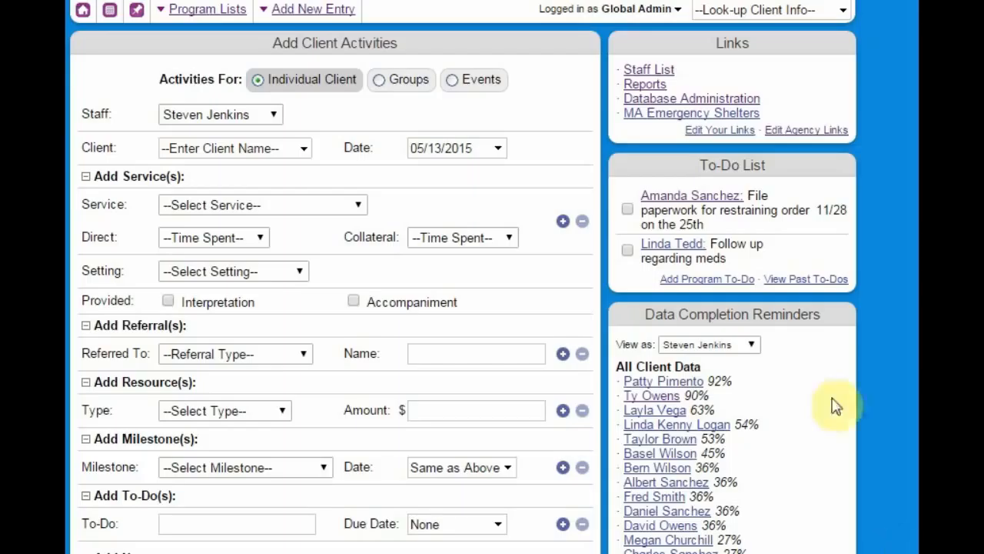
# Open the Legal - 209A Restraining Order service type for editing from the service types in Database Administration
pyautogui.click(726, 103)
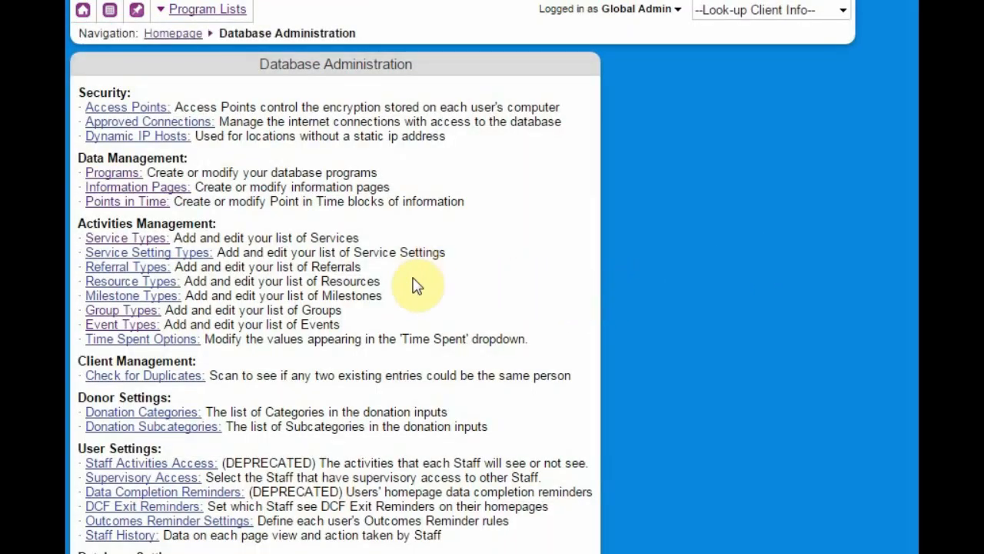
pyautogui.click(146, 240)
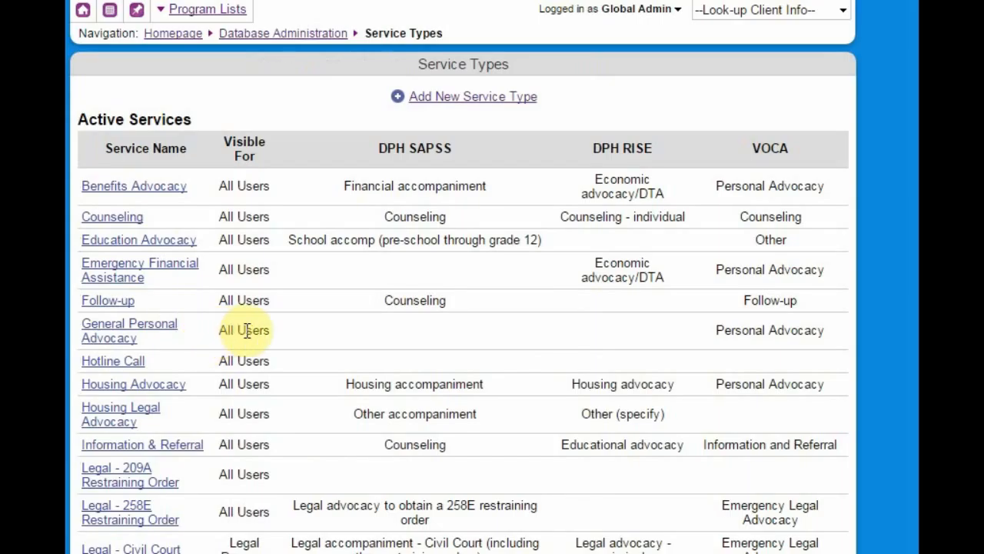
pyautogui.scroll(-1, 126, 198)
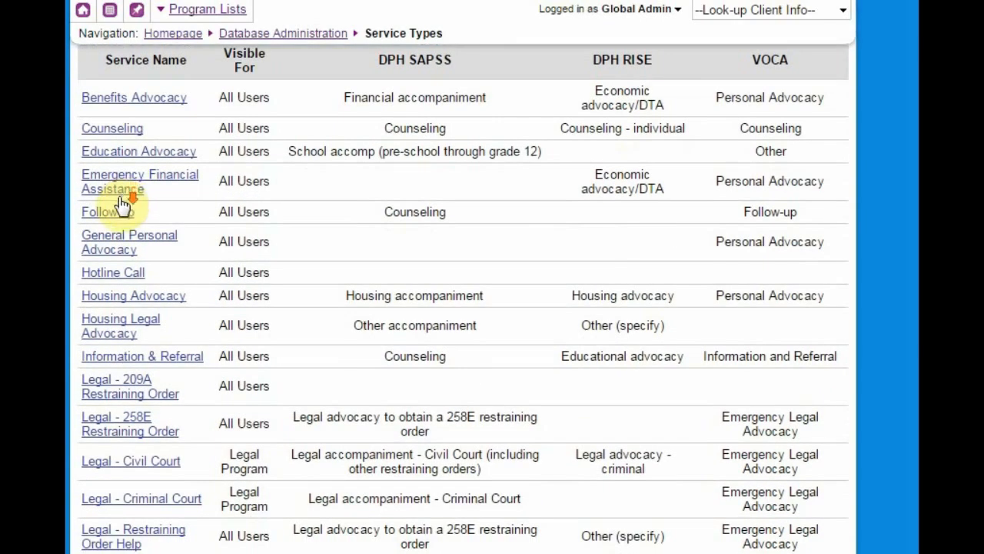
pyautogui.scroll(1, 121, 329)
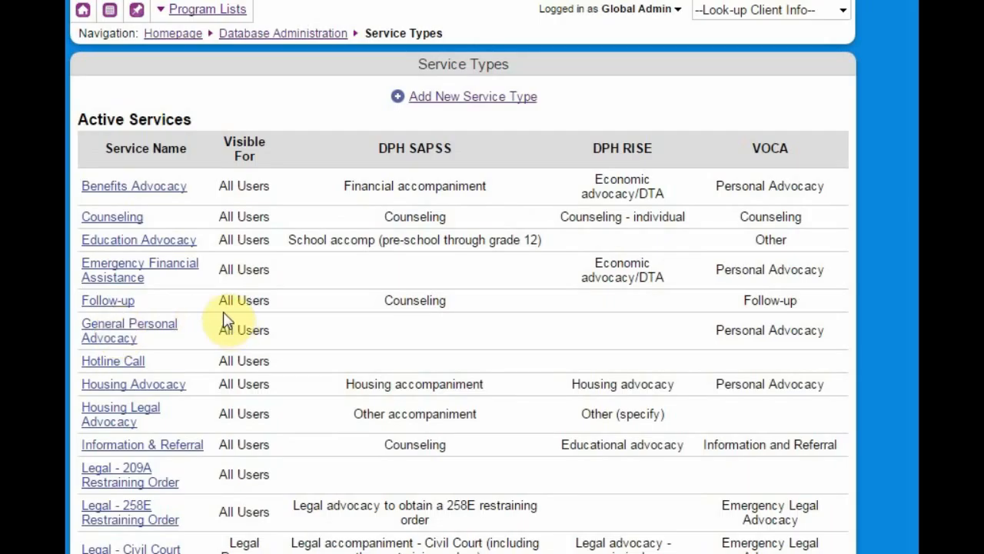
pyautogui.scroll(-1, 223, 312)
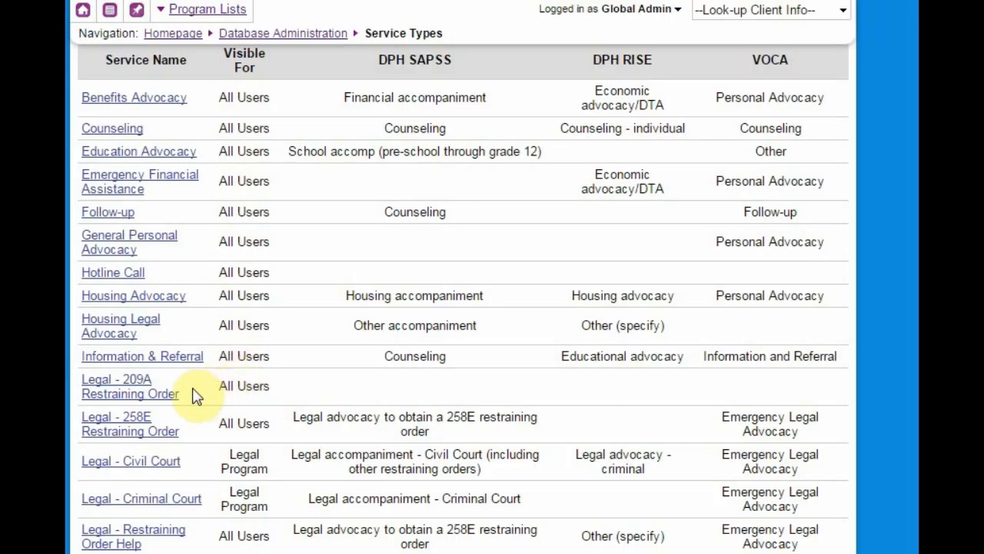
pyautogui.click(126, 400)
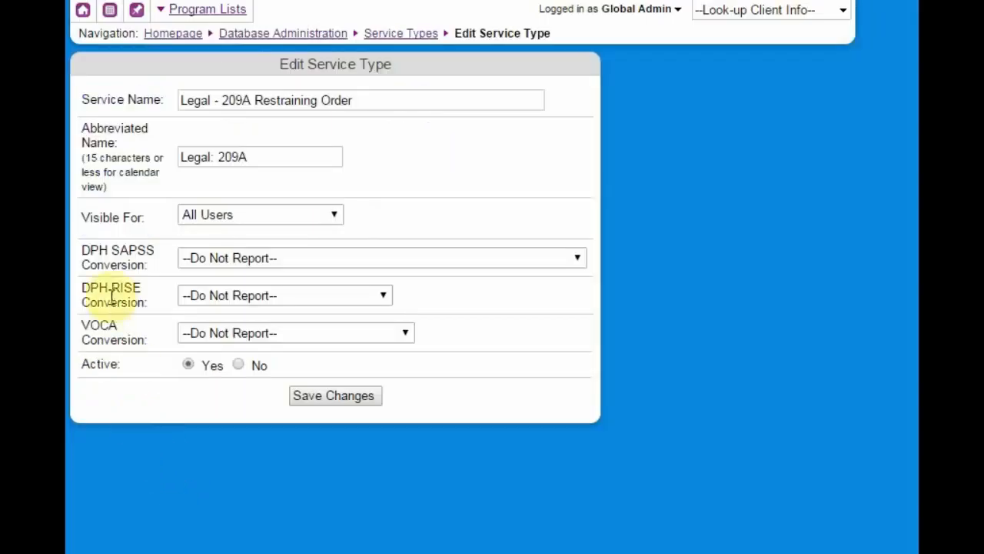
# Try limiting the service's visibility to Residential Program 1 and Residential Program 2, and remove both programs again
pyautogui.moveTo(86, 221); pyautogui.dragTo(147, 222)
pyautogui.click(149, 234)
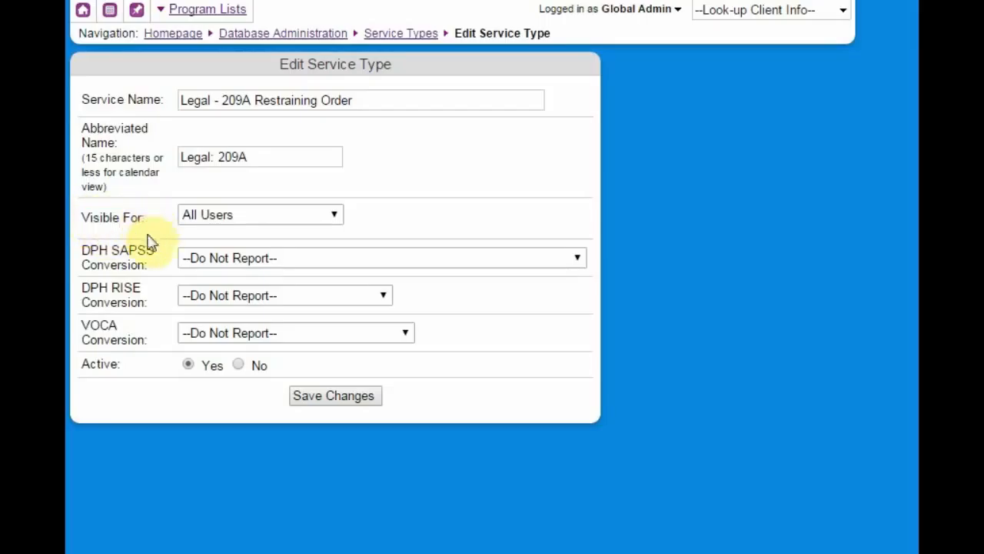
pyautogui.click(233, 223)
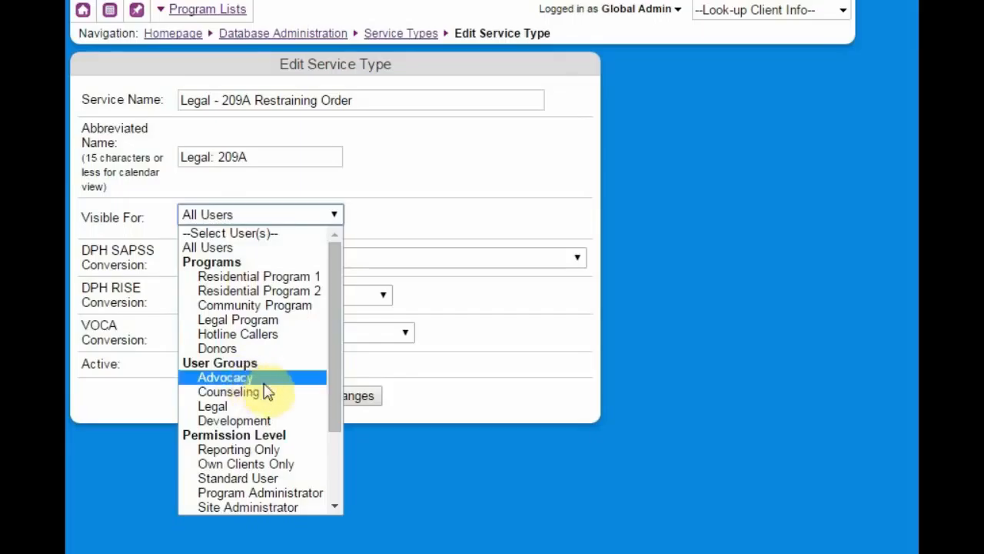
pyautogui.moveTo(333, 393); pyautogui.dragTo(322, 345)
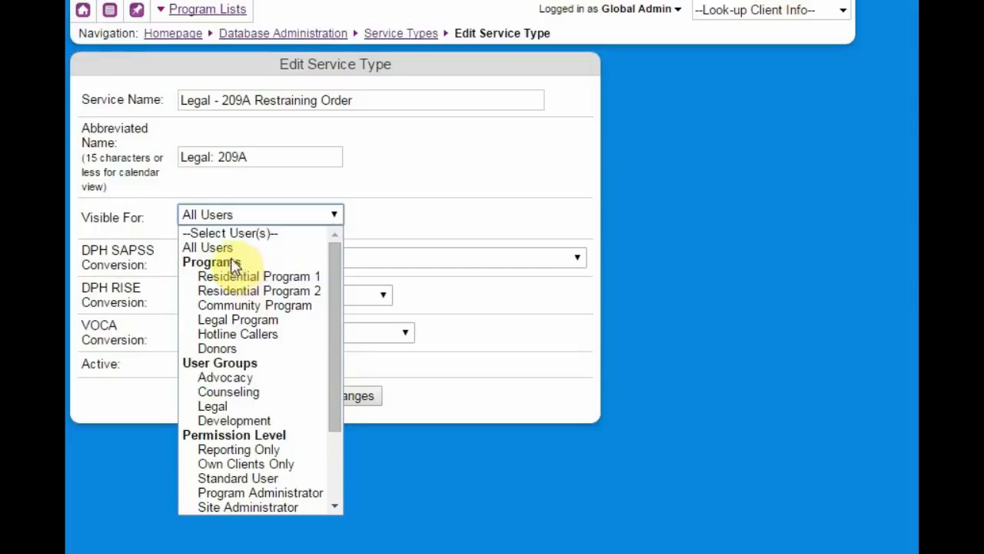
pyautogui.click(301, 277)
pyautogui.click(264, 218)
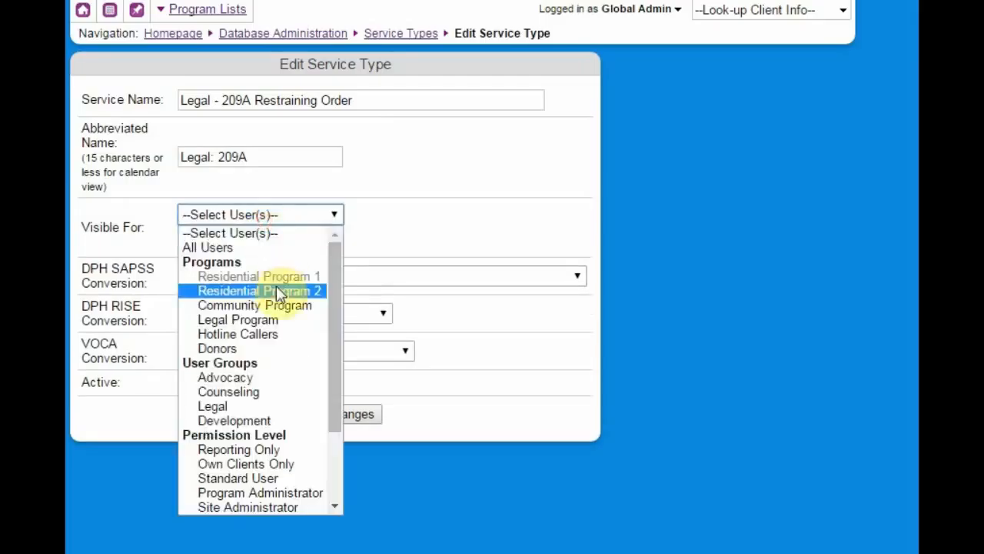
pyautogui.click(277, 286)
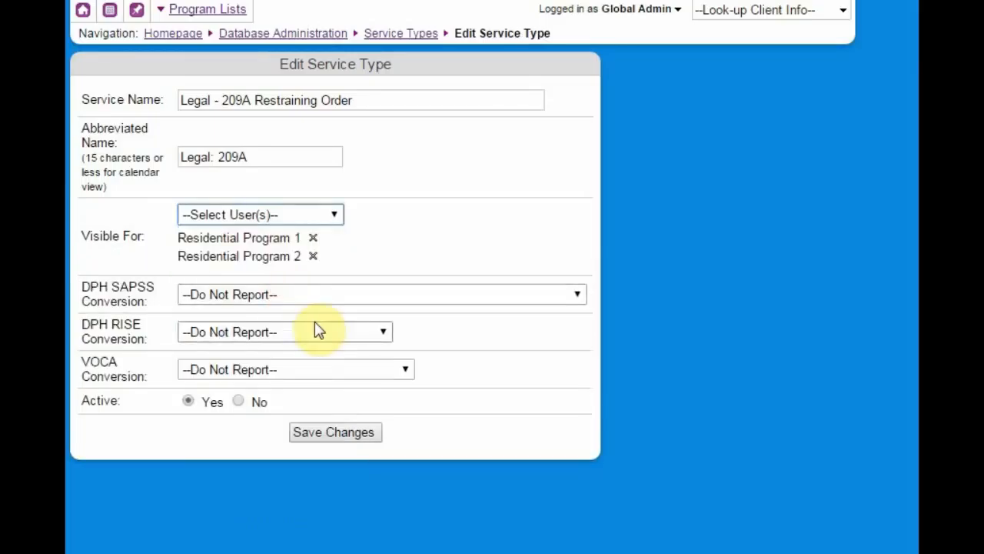
pyautogui.click(313, 256)
pyautogui.click(312, 238)
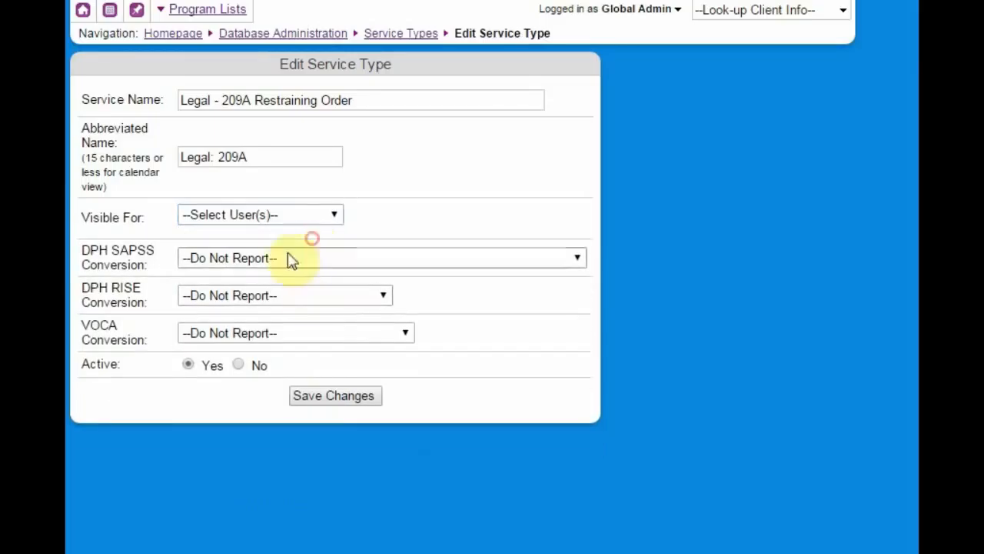
# Try limiting the service's visibility to the Legal Program, and remove that selection again
pyautogui.click(271, 221)
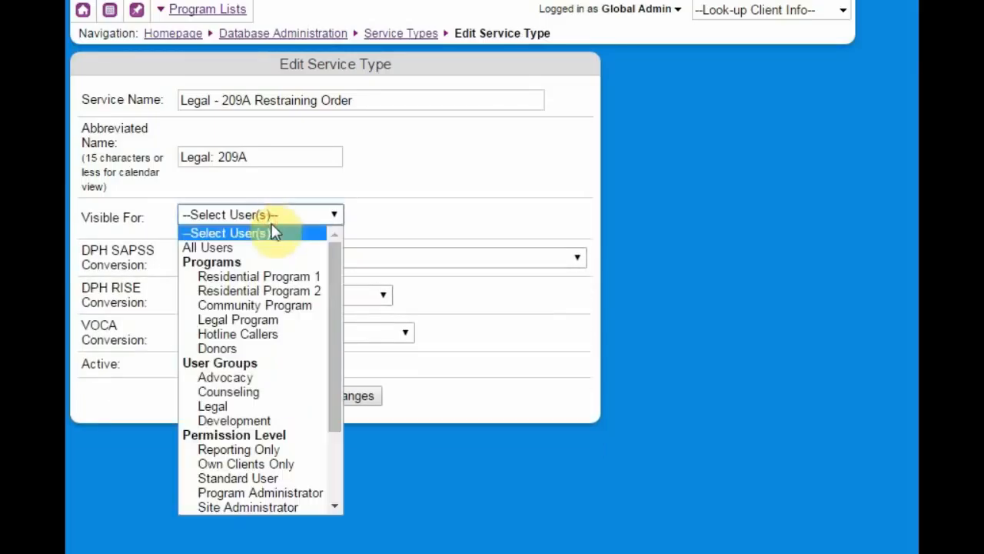
pyautogui.click(235, 320)
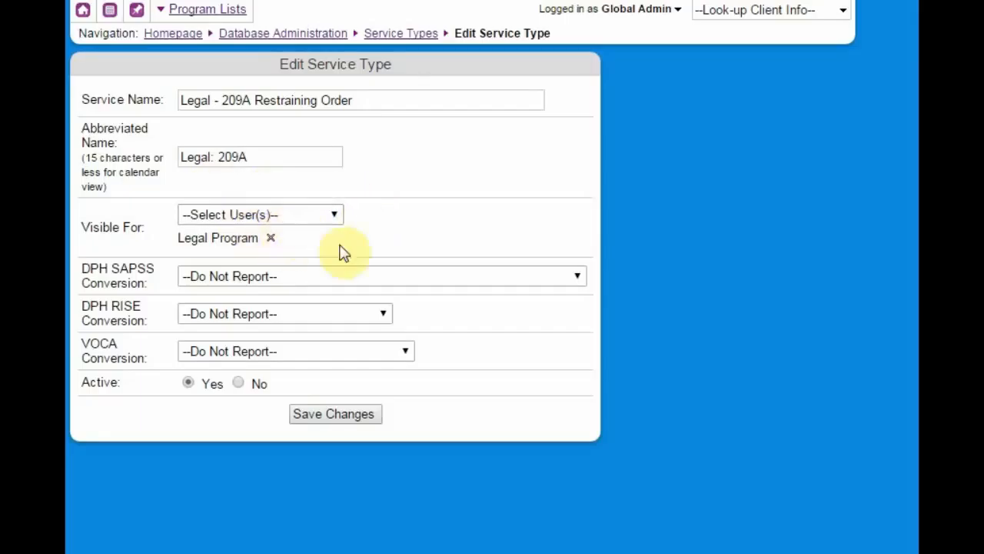
pyautogui.click(276, 242)
# Make the service visible for the permission levels Standard User, Program Administrator and Site Administrator
pyautogui.click(250, 218)
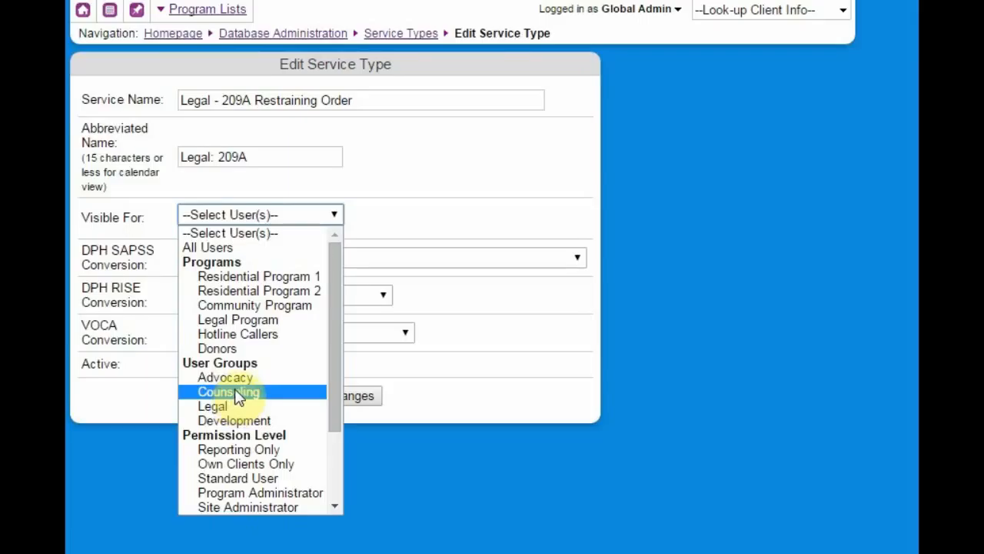
pyautogui.scroll(-3, 238, 397)
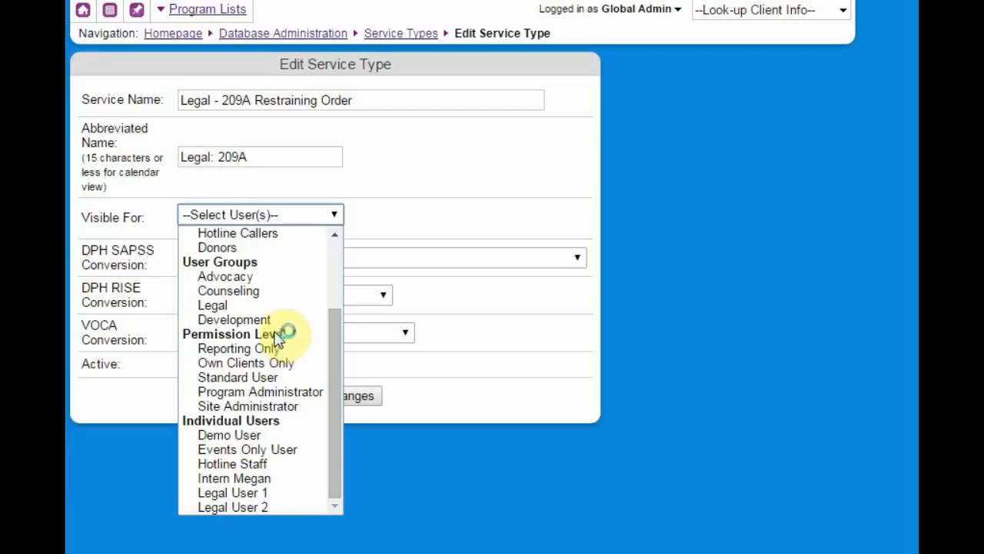
pyautogui.click(260, 379)
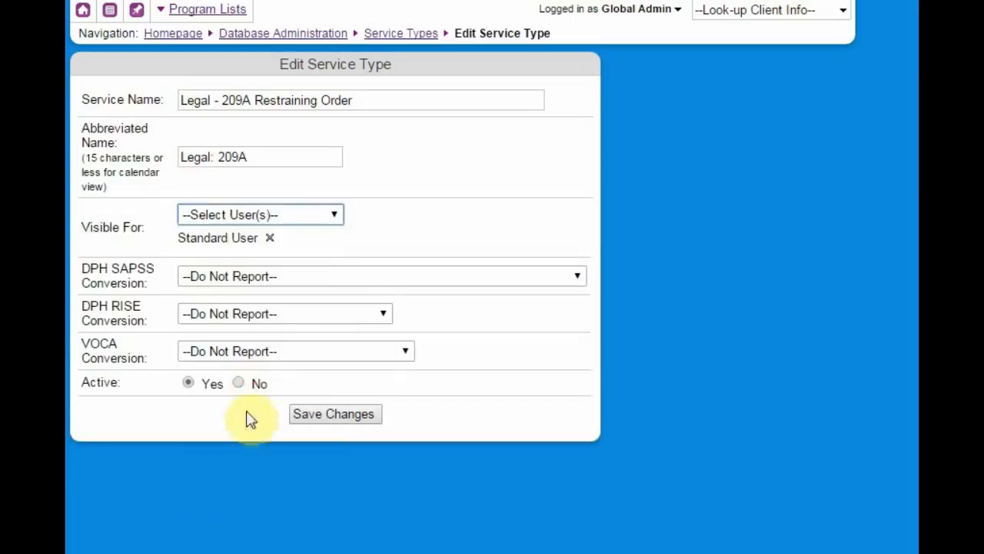
pyautogui.click(230, 217)
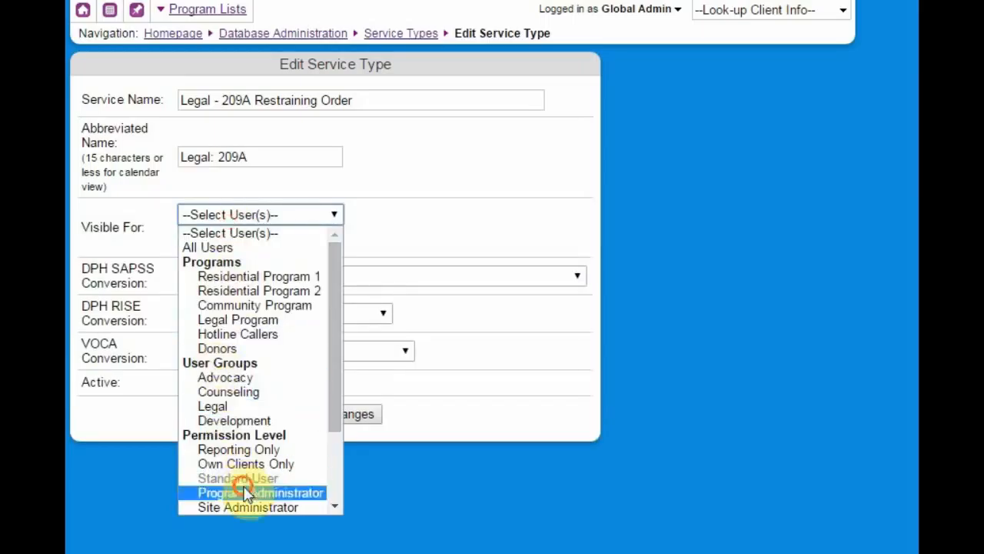
pyautogui.click(248, 492)
pyautogui.click(231, 214)
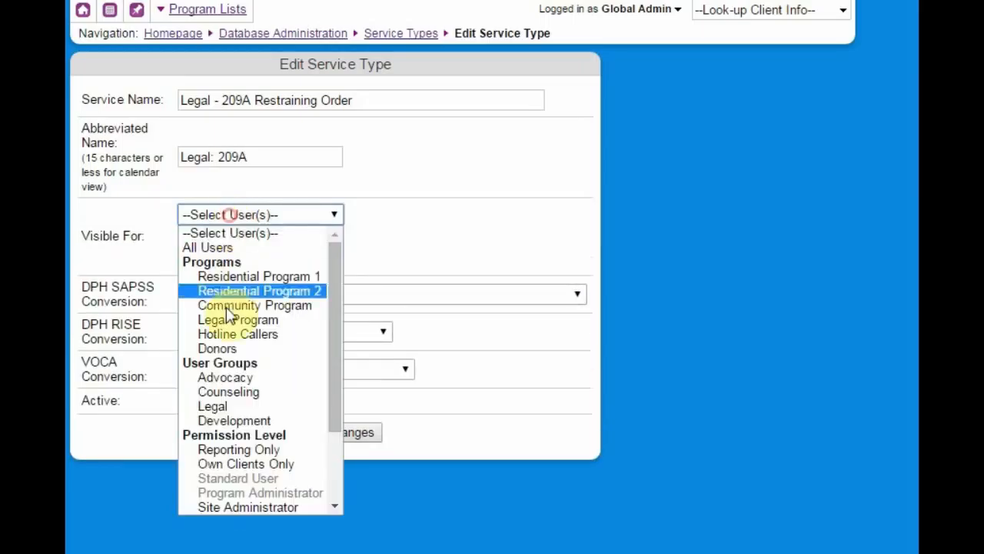
pyautogui.click(235, 506)
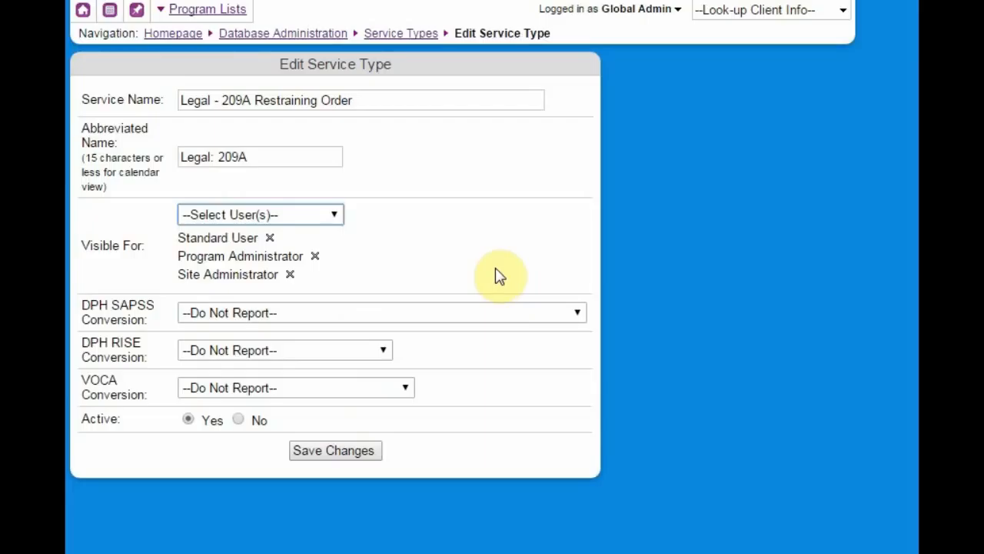
pyautogui.click(315, 218)
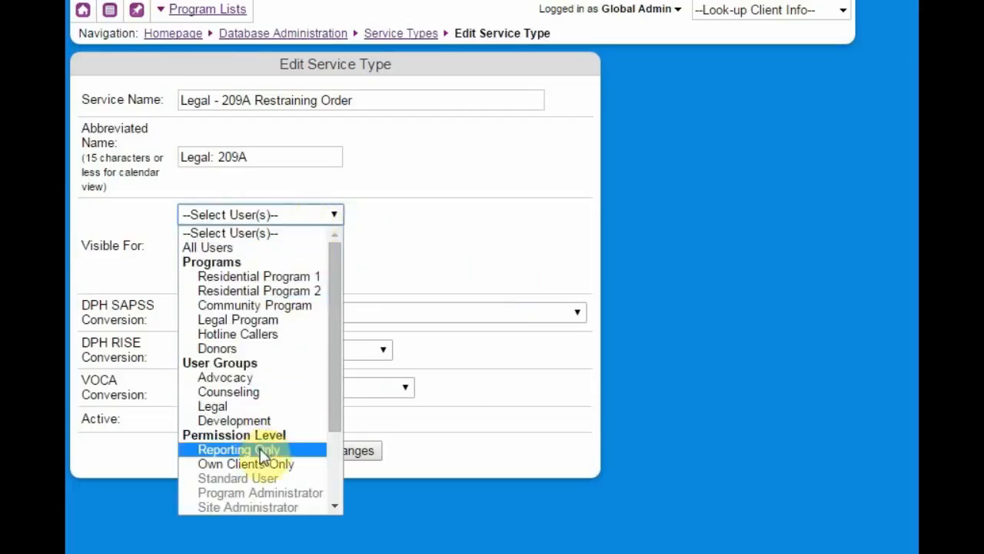
pyautogui.click(408, 253)
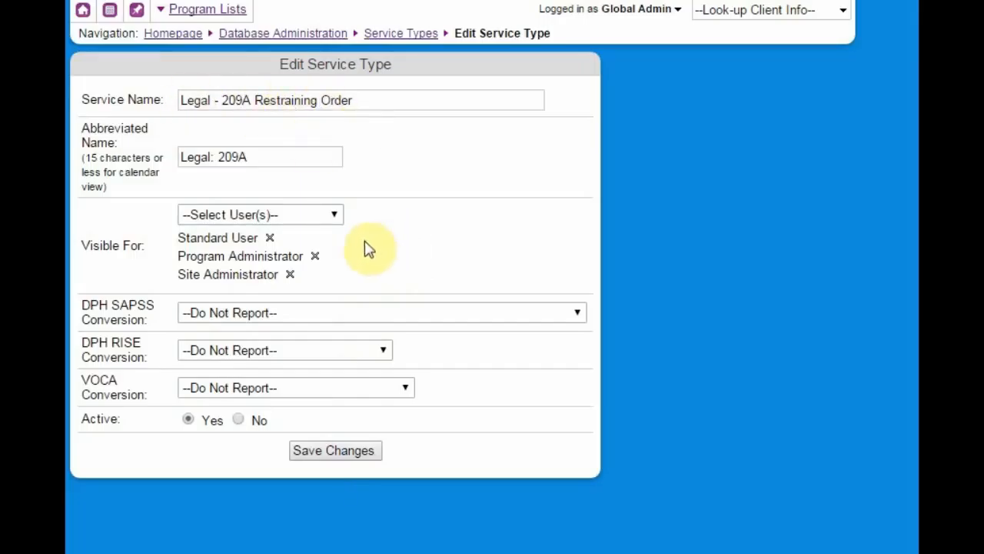
# Remove all three permission levels from the service's visibility
pyautogui.click(270, 238)
pyautogui.click(314, 237)
pyautogui.click(290, 239)
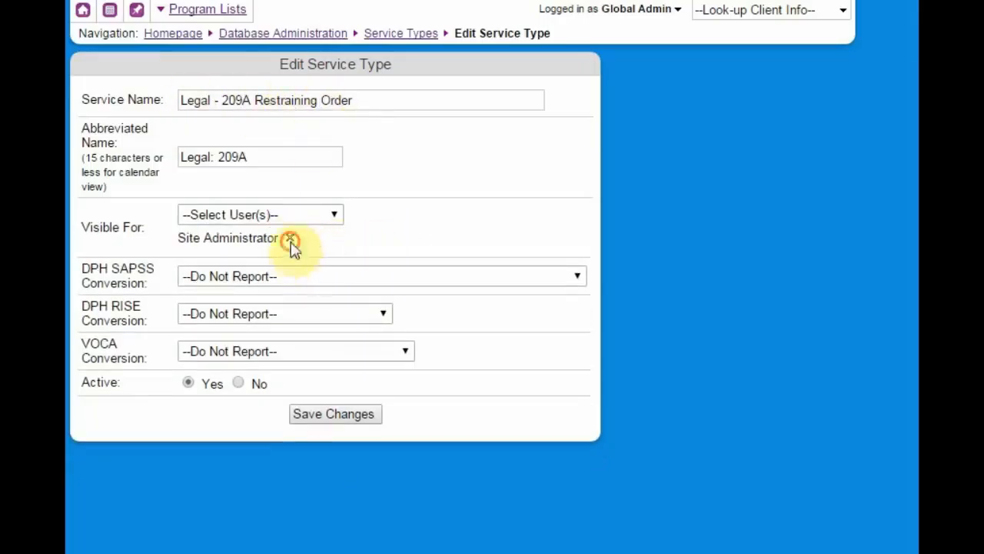
# Try limiting the service's visibility to the individual users Legal User 1, Legal User 2 and Hotline Staff, and remove them all again
pyautogui.click(274, 215)
pyautogui.scroll(-2, 230, 374)
pyautogui.scroll(2, 230, 347)
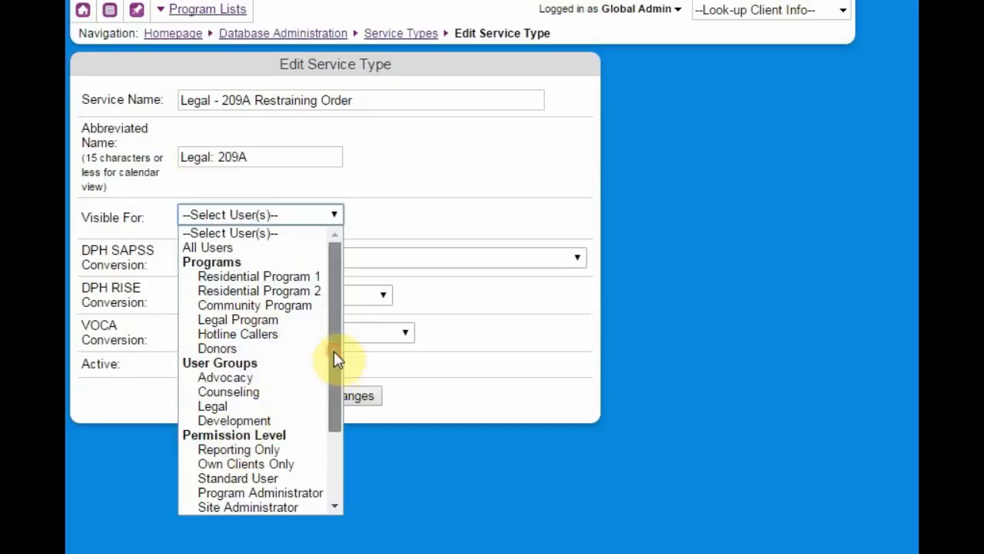
pyautogui.scroll(-3, 334, 350)
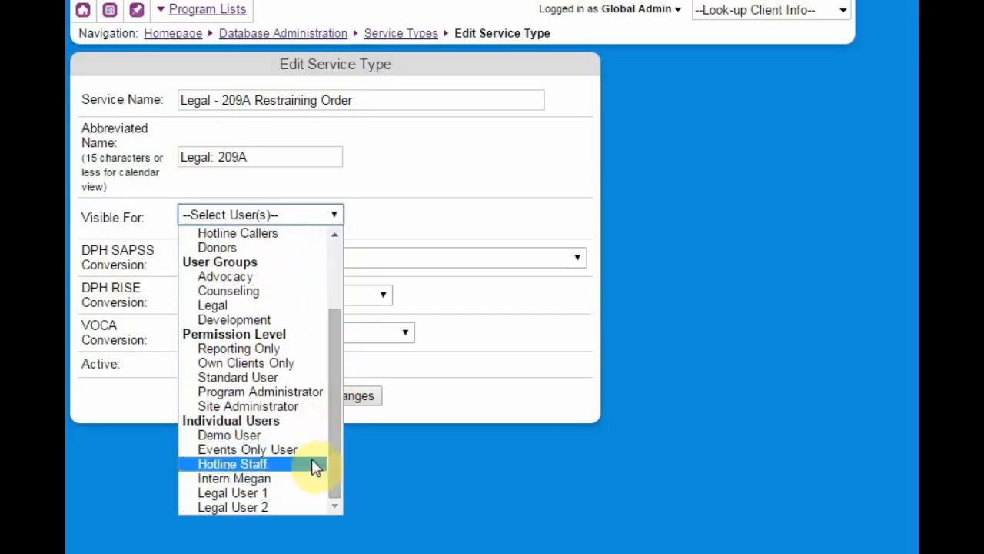
pyautogui.click(244, 494)
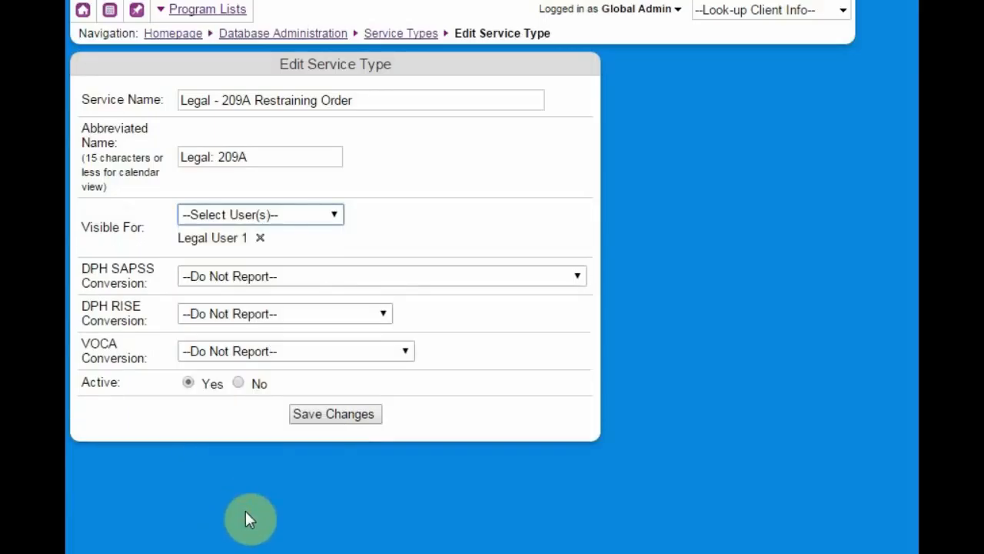
pyautogui.click(261, 216)
pyautogui.scroll(-2, 243, 415)
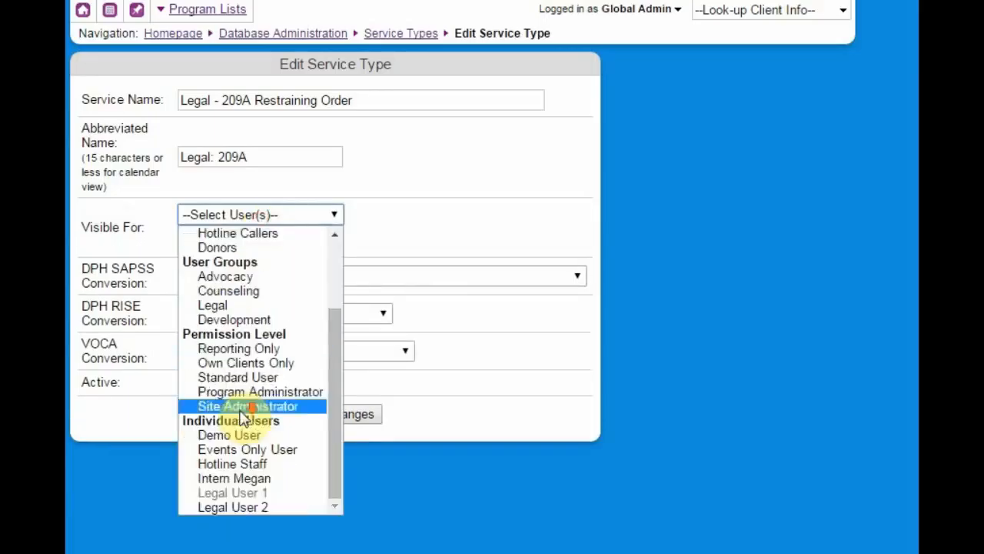
pyautogui.click(251, 506)
pyautogui.click(245, 217)
pyautogui.scroll(-3, 233, 438)
pyautogui.click(236, 467)
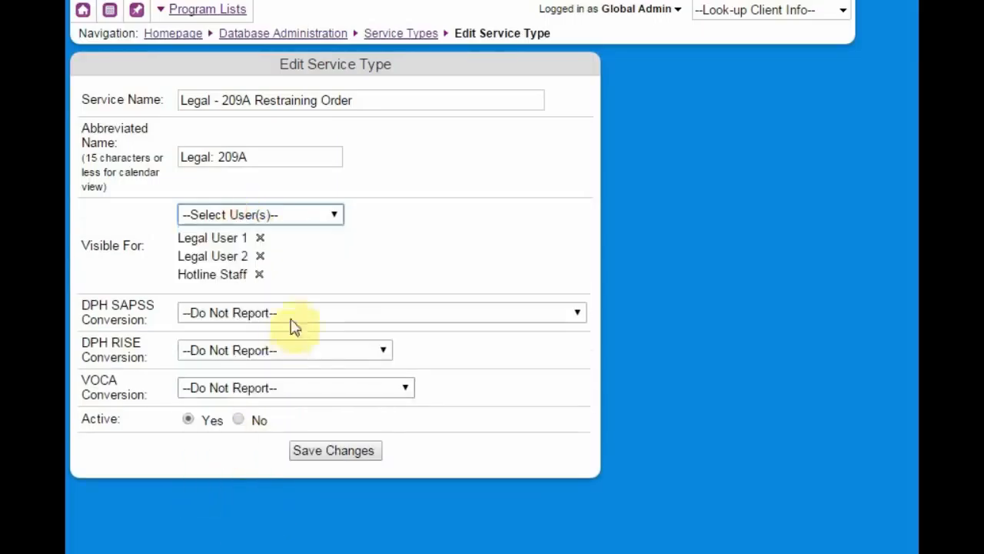
pyautogui.click(260, 256)
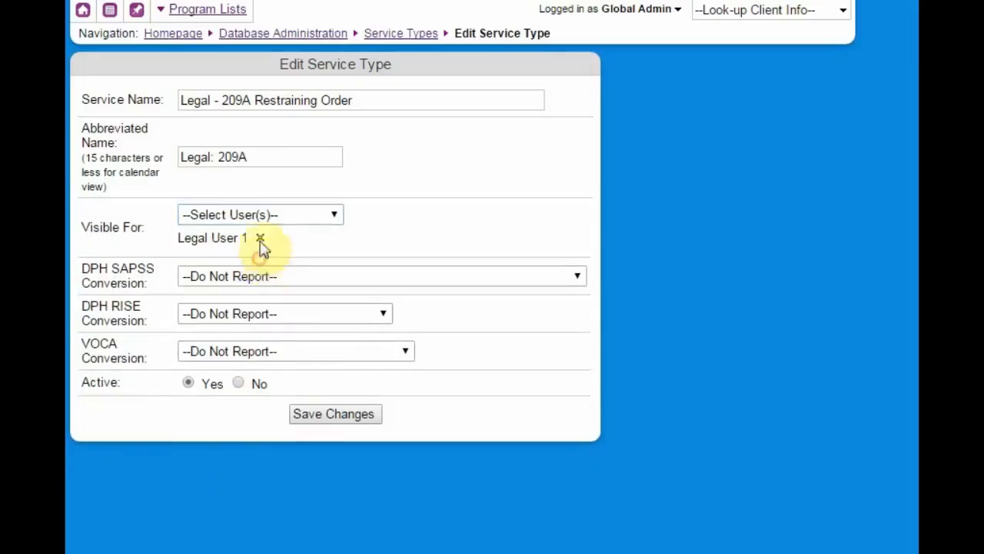
pyautogui.click(260, 238)
# Make the service visible only for the Legal Program and save the service type
pyautogui.click(265, 216)
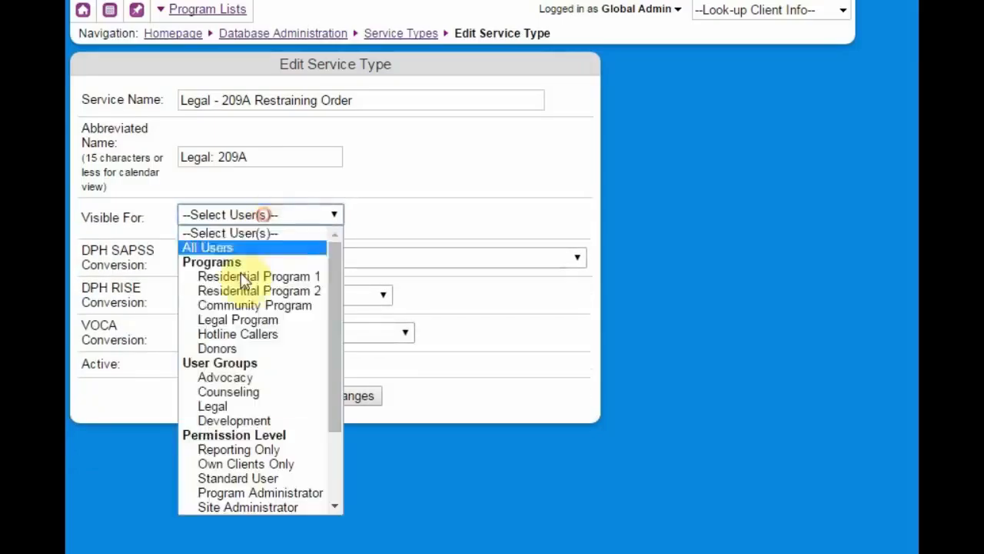
pyautogui.click(239, 321)
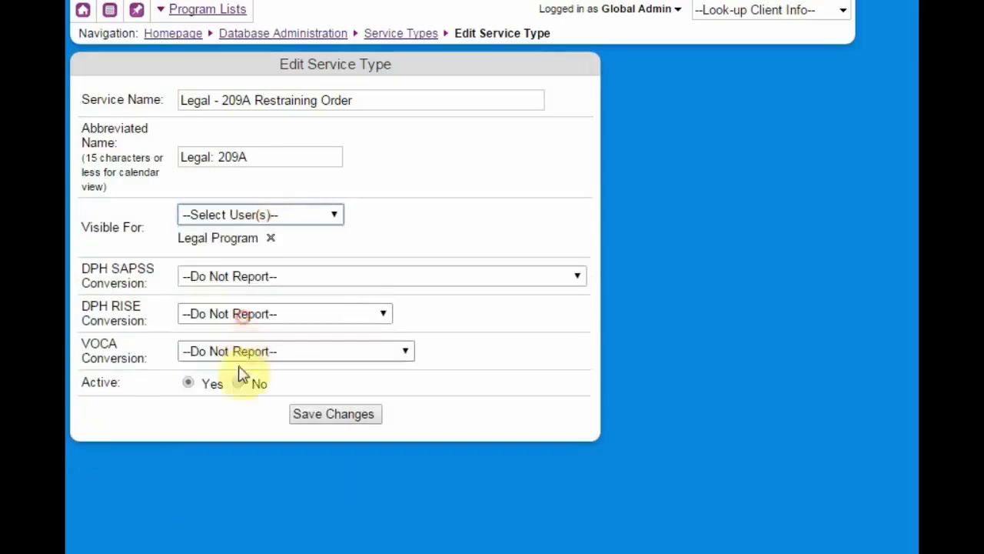
pyautogui.click(324, 419)
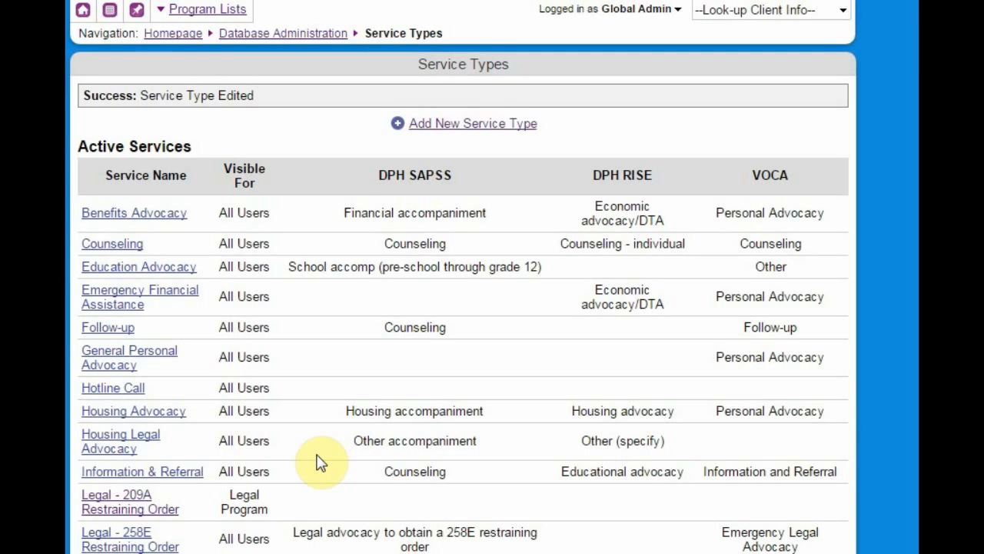
# Check the 209A service's visibility in the service types list and examine the service choices in the homepage's client activities form
pyautogui.scroll(-2, 315, 468)
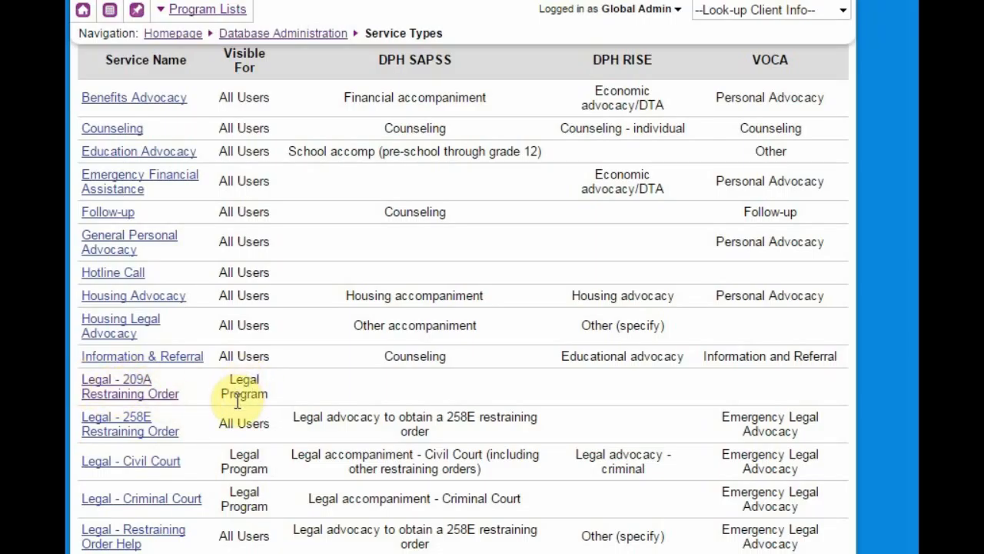
pyautogui.scroll(2, 237, 401)
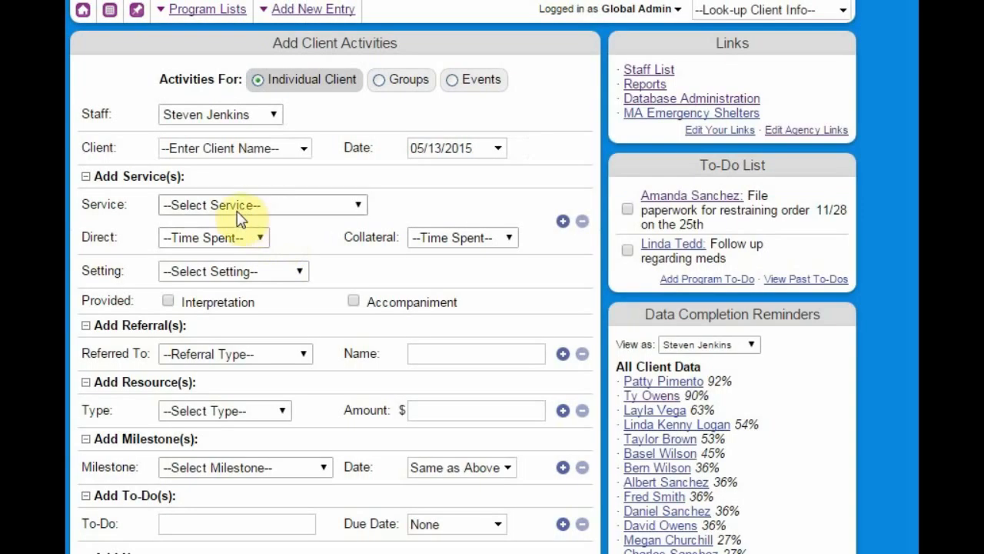
pyautogui.click(192, 206)
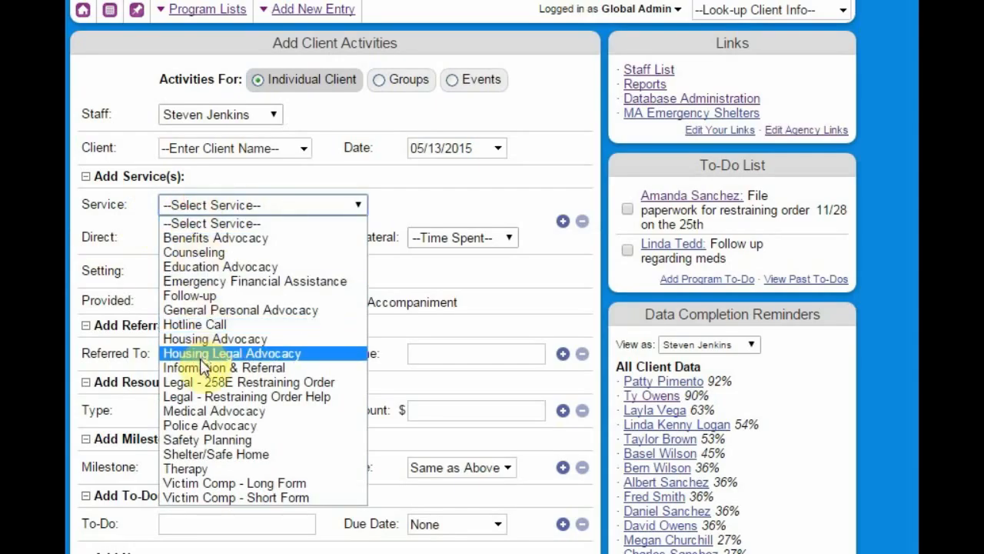
# Review the services offered to the selected staff member when adding an individual client's activities
pyautogui.click(379, 226)
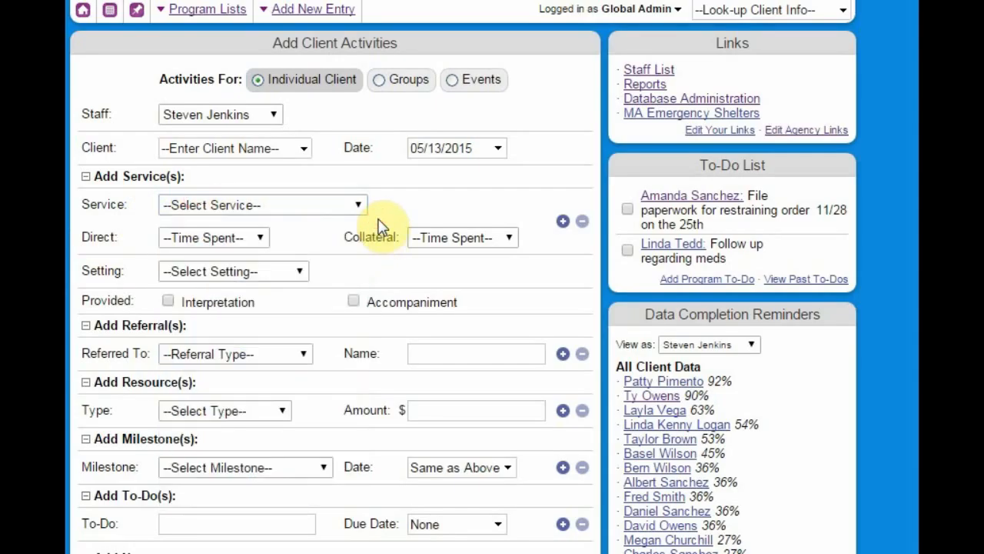
pyautogui.click(340, 203)
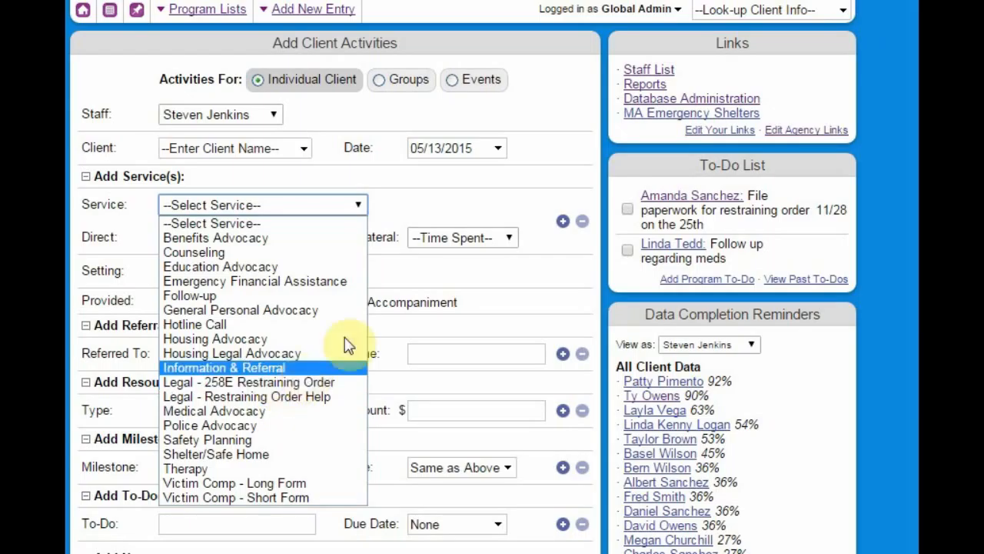
pyautogui.click(387, 291)
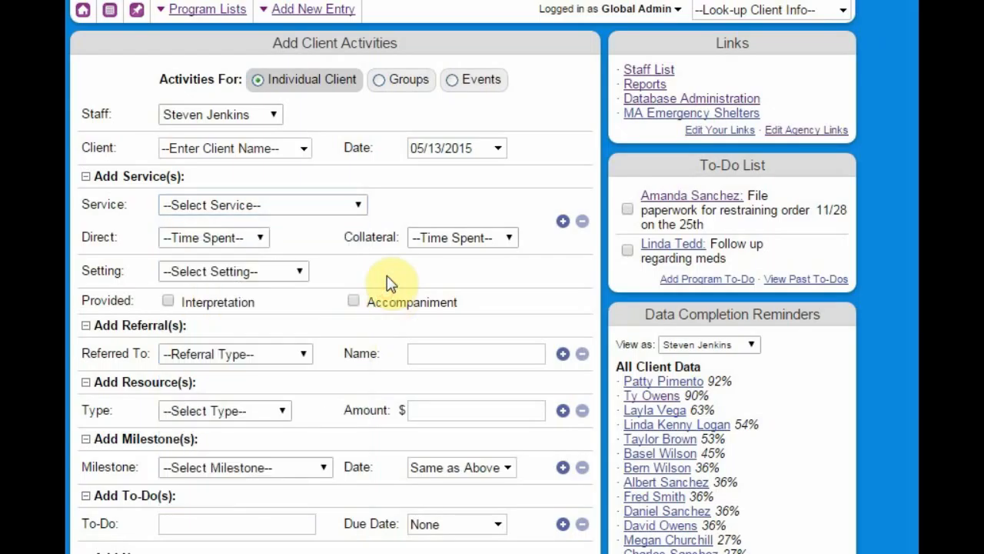
pyautogui.click(304, 207)
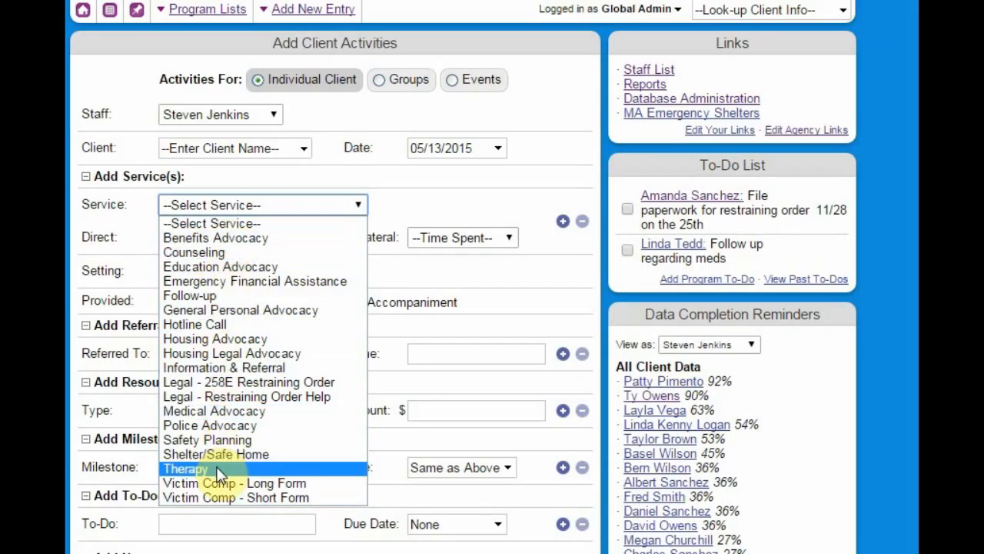
pyautogui.click(469, 190)
# Open the service types list in Database Administration and examine which users each active service is visible for
pyautogui.click(712, 100)
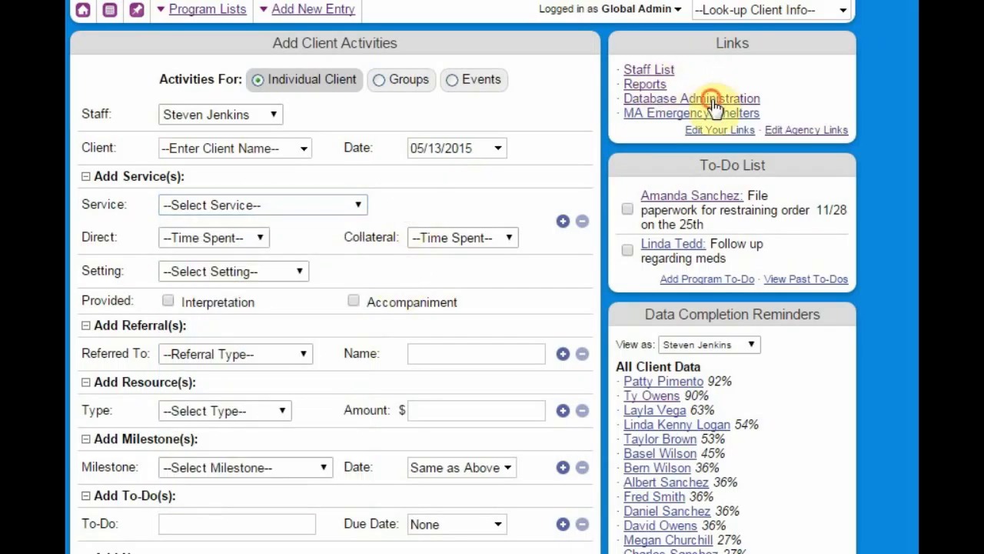
pyautogui.click(158, 239)
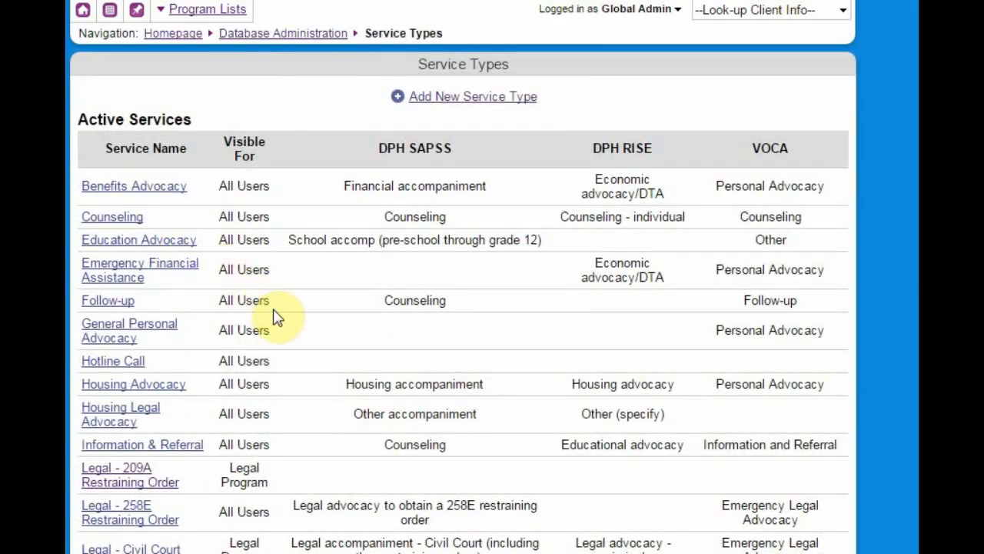
pyautogui.scroll(-2, 267, 325)
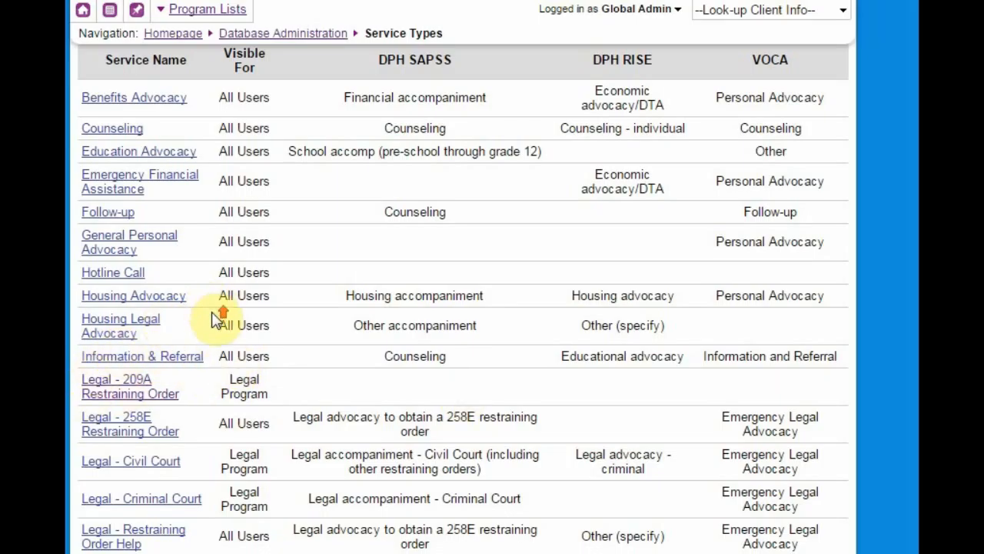
pyautogui.scroll(2, 215, 318)
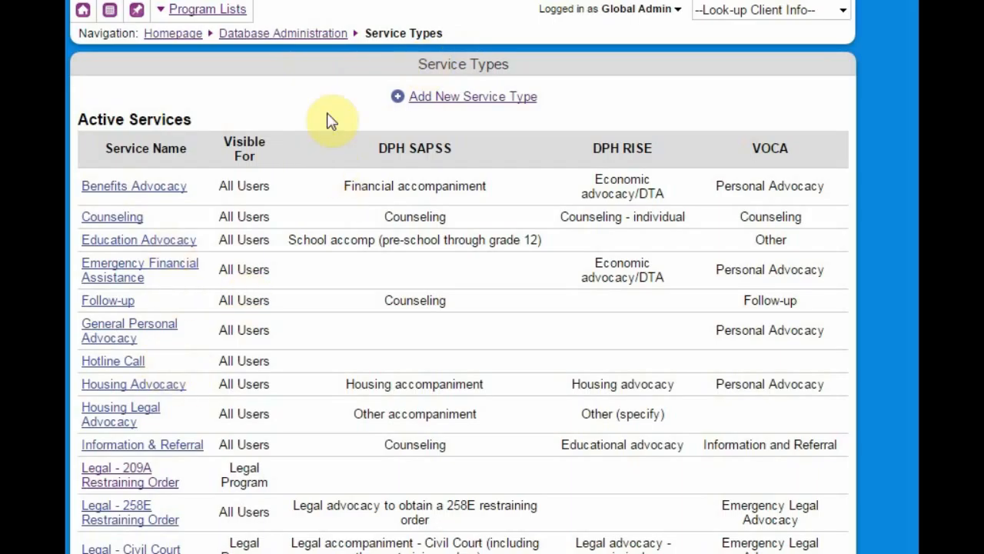
# Examine the visibility of the referral types in Database Administration, including Batterer Intervention, and return to the administration overview
pyautogui.click(329, 40)
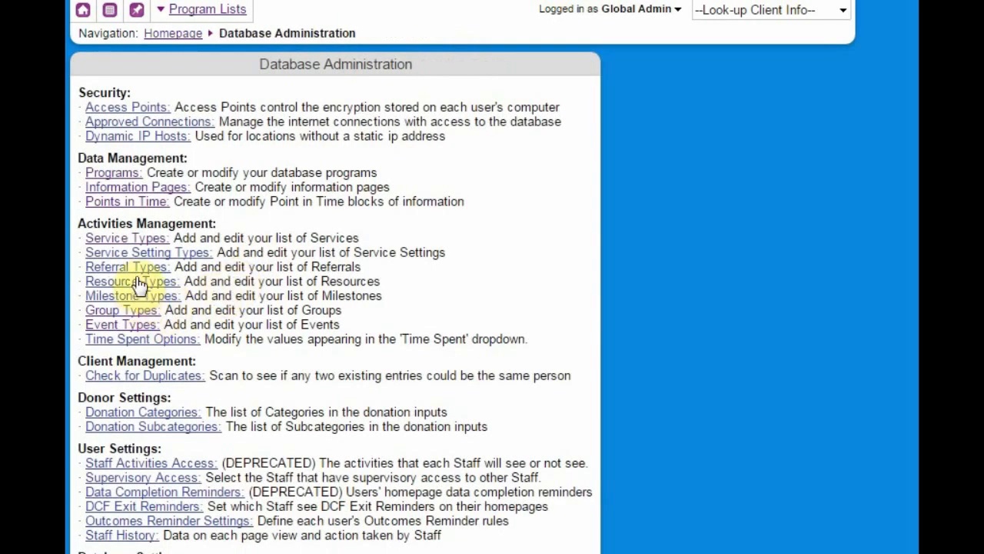
pyautogui.click(111, 269)
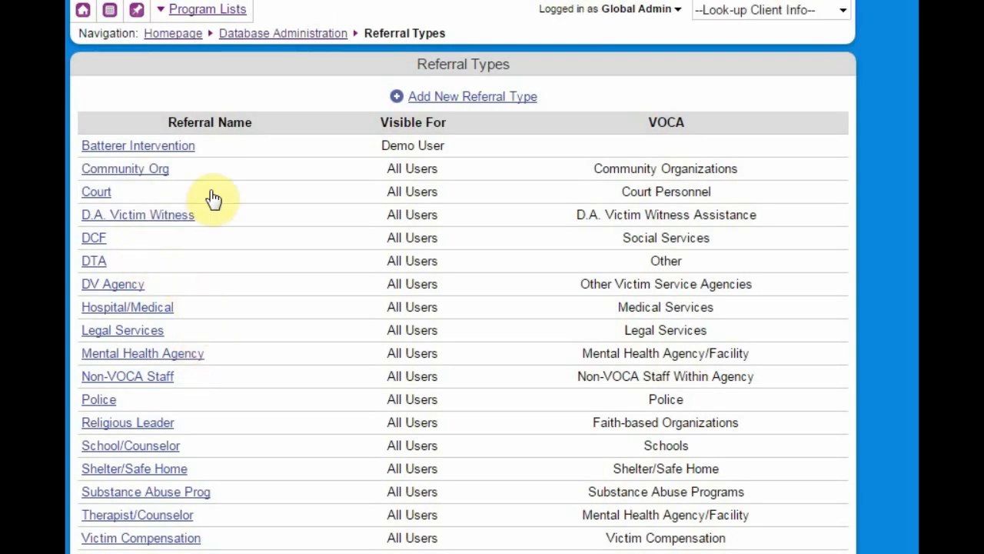
pyautogui.moveTo(102, 146); pyautogui.dragTo(378, 161)
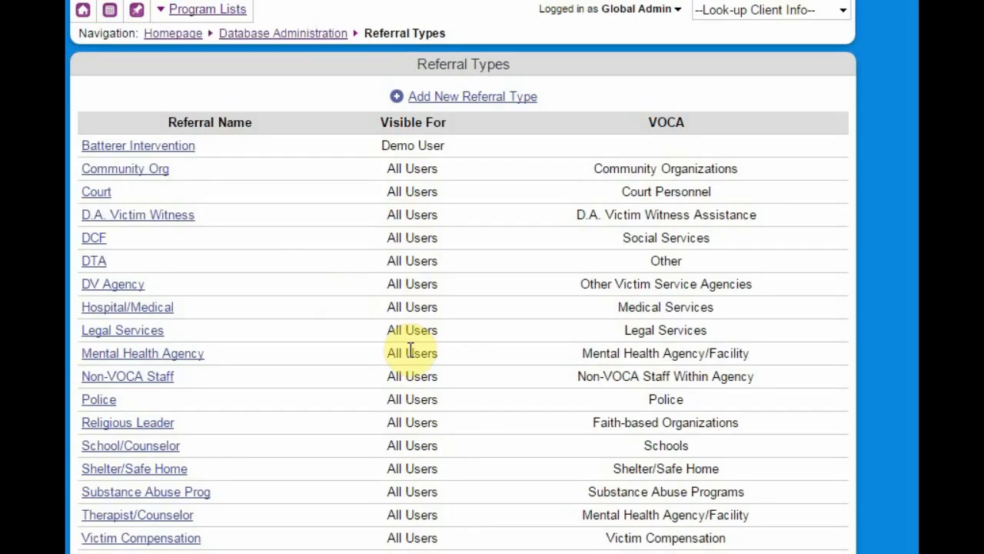
pyautogui.click(307, 33)
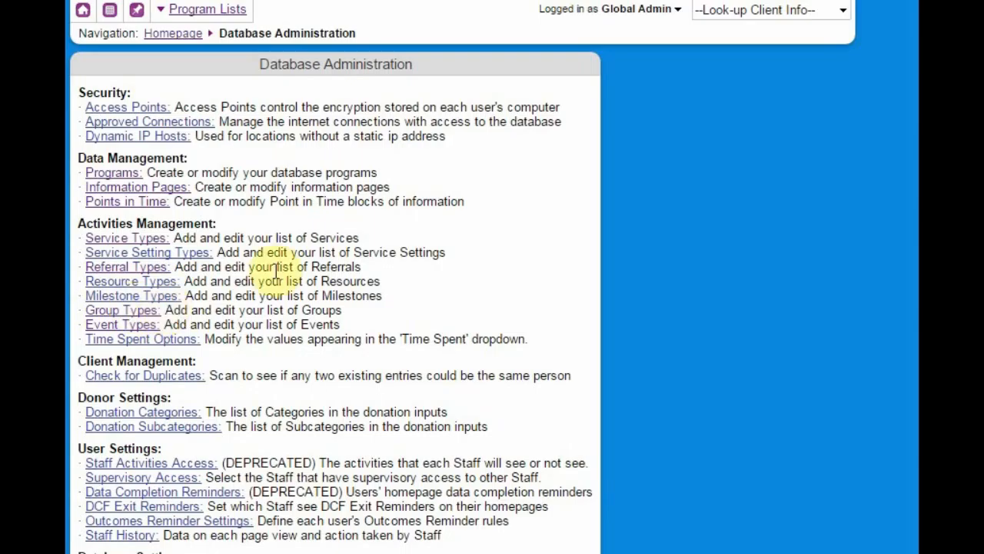
# Open the agency's homepage links for editing and examine their web addresses, names and visibility
pyautogui.click(171, 34)
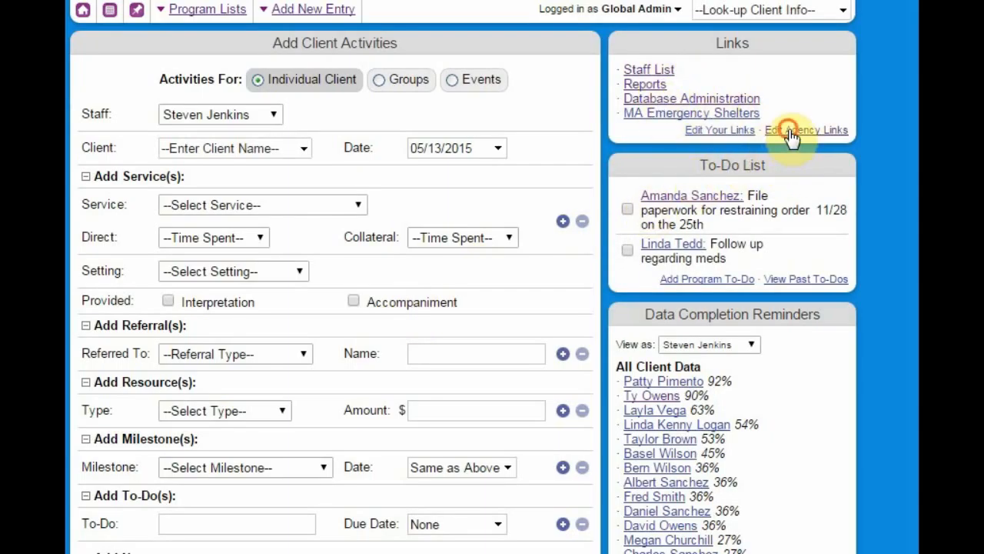
pyautogui.click(792, 129)
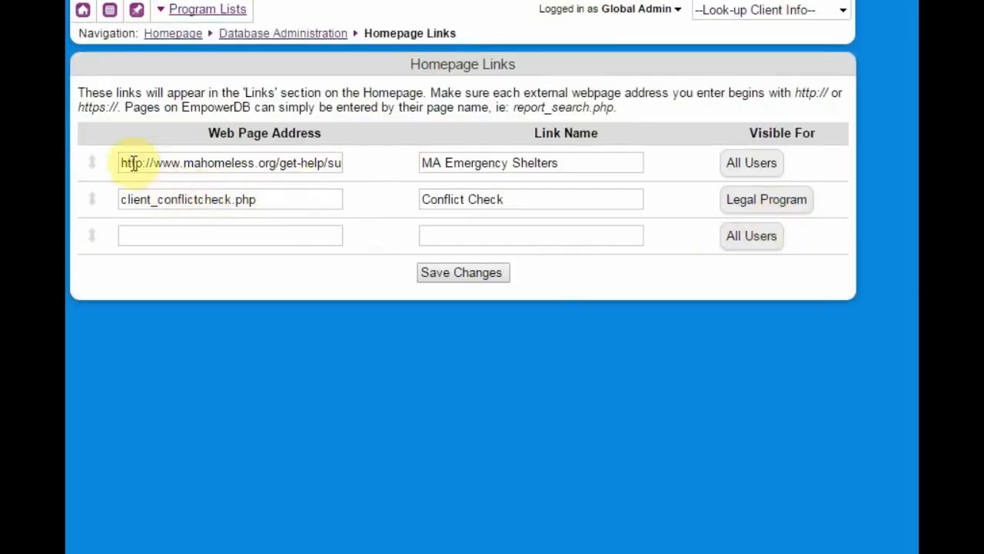
pyautogui.moveTo(133, 163); pyautogui.dragTo(410, 170)
pyautogui.click(407, 170)
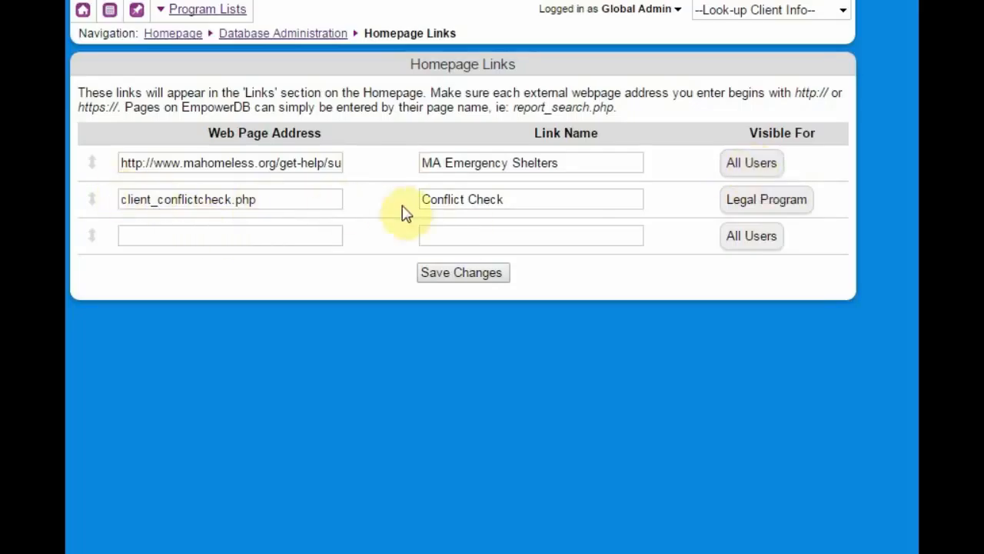
# Examine the user choices in the Conflict Check link's permissions and close them without changes
pyautogui.click(752, 211)
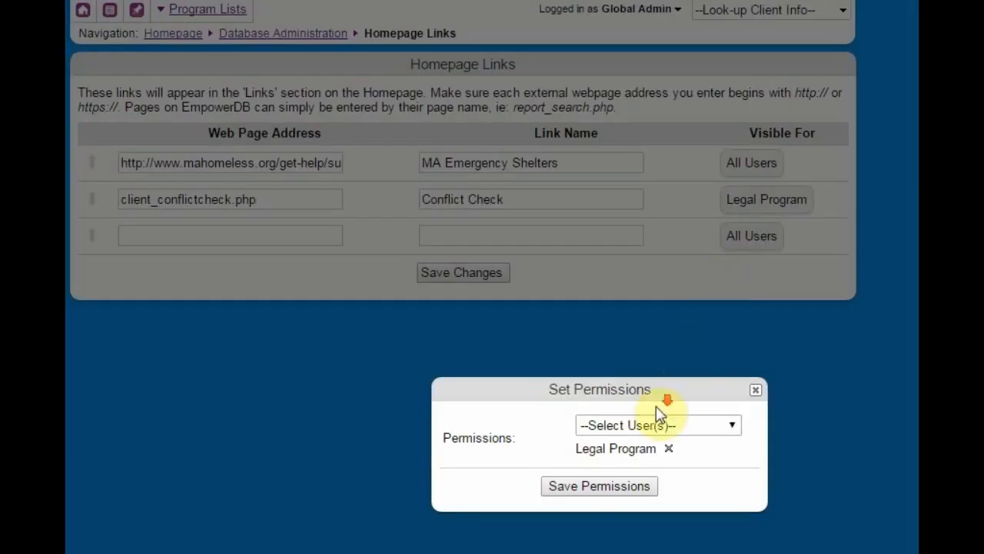
pyautogui.click(629, 427)
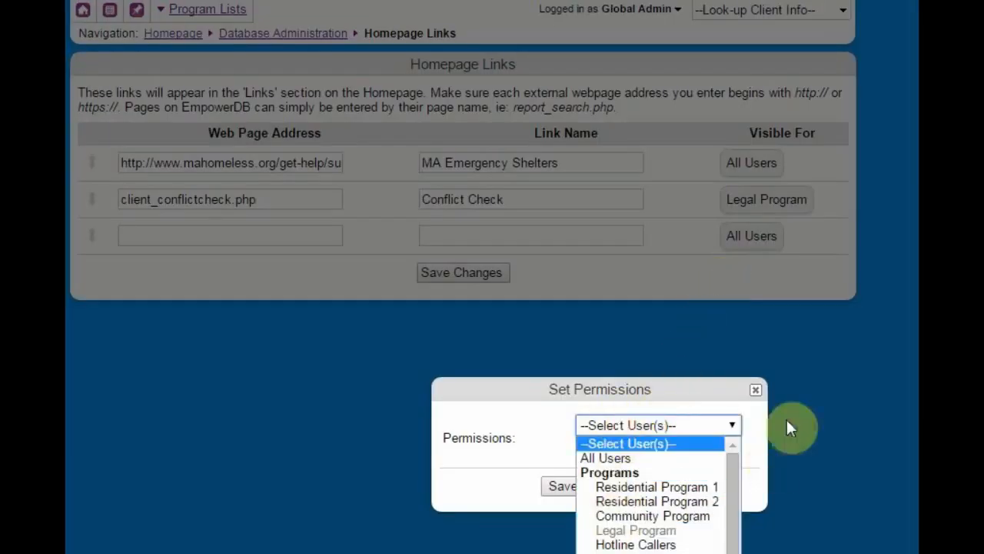
pyautogui.click(756, 391)
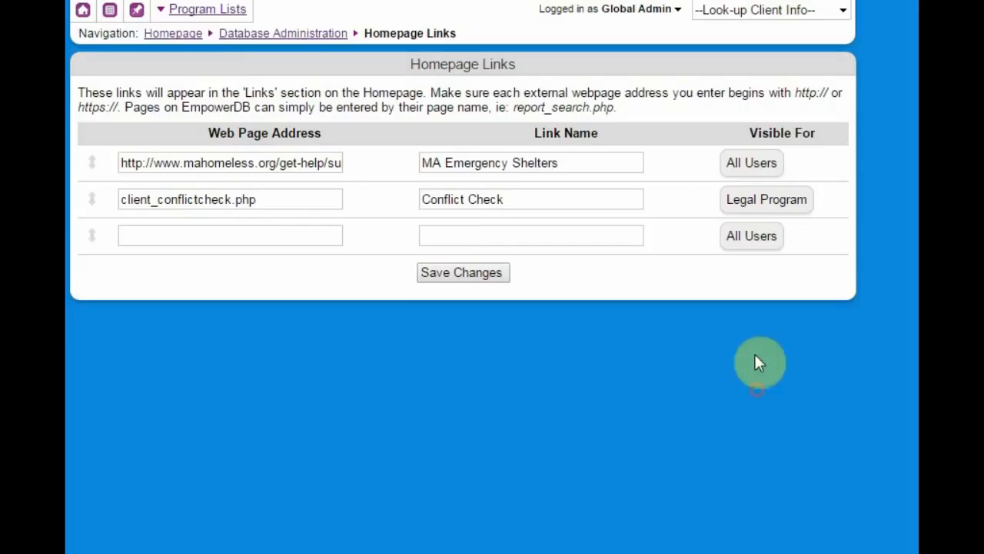
# Restrict the LAV Grant Report in the custom/funder reports to the Legal user group and save the change
pyautogui.click(175, 34)
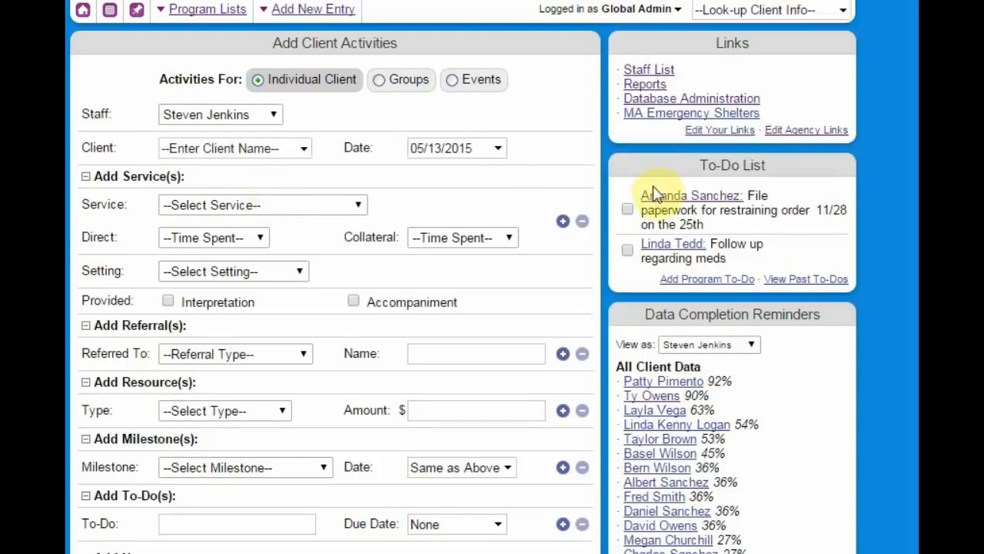
pyautogui.click(646, 85)
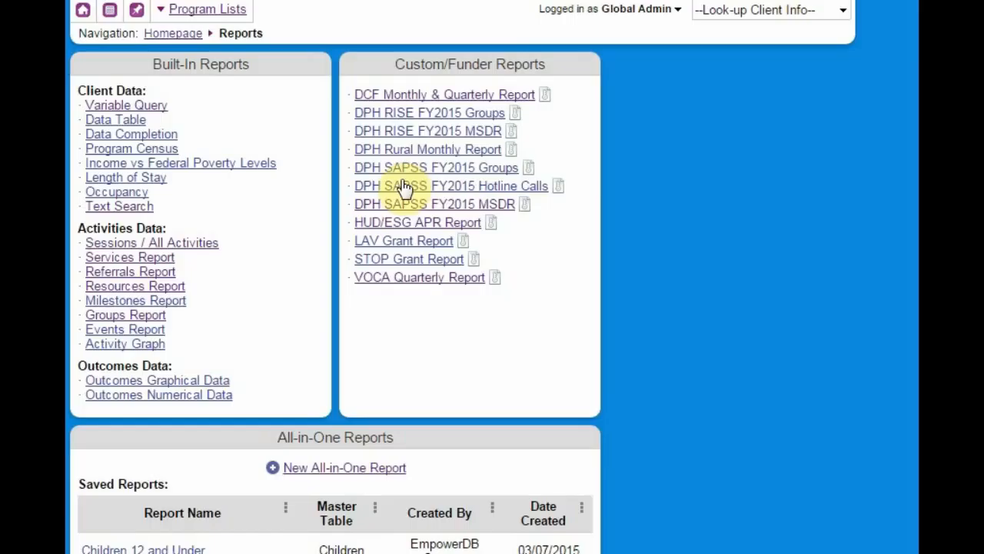
pyautogui.click(464, 242)
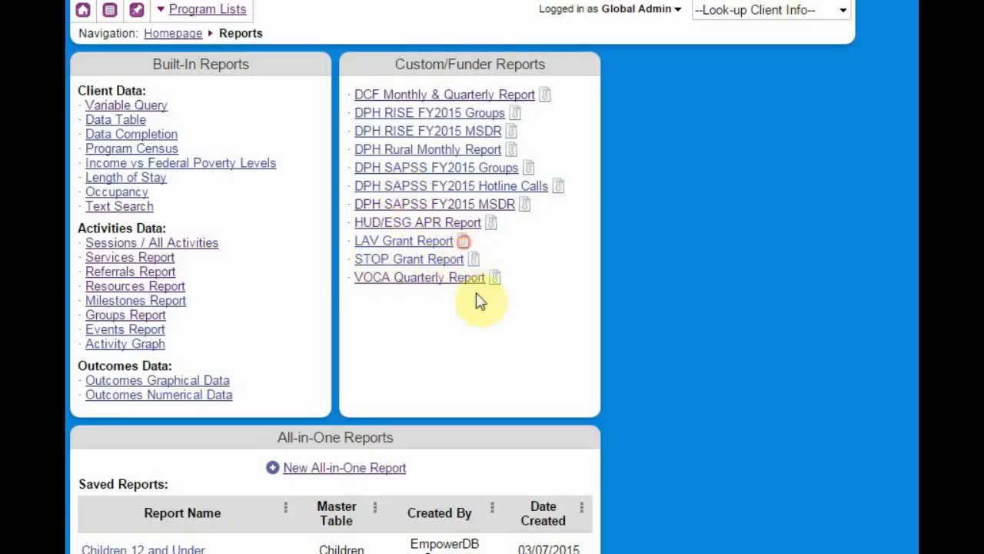
pyautogui.click(572, 452)
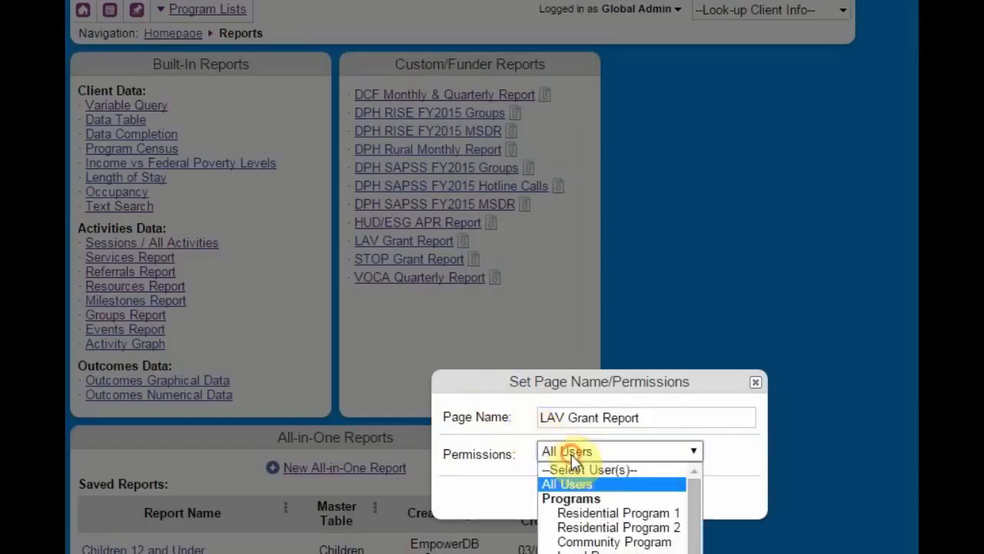
pyautogui.scroll(-3, 579, 480)
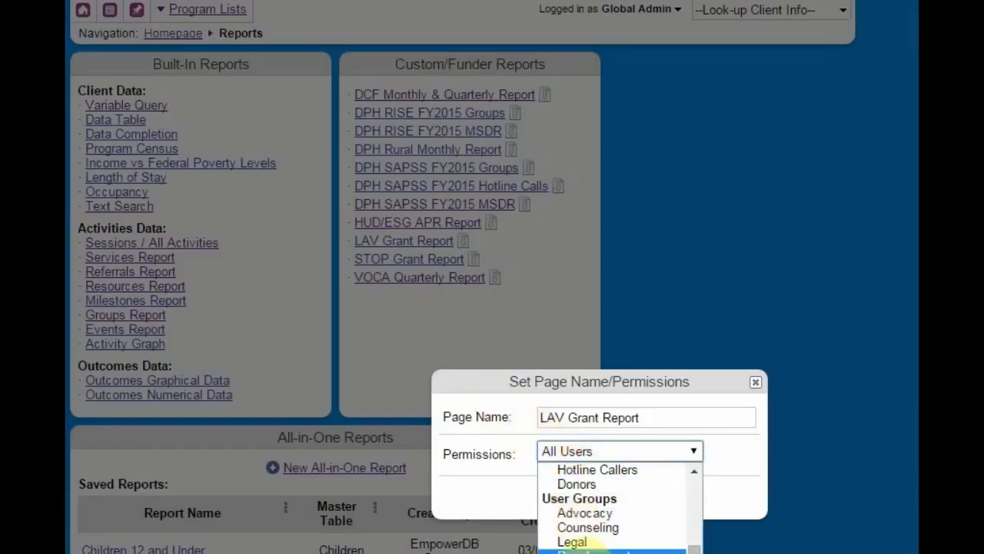
pyautogui.click(575, 542)
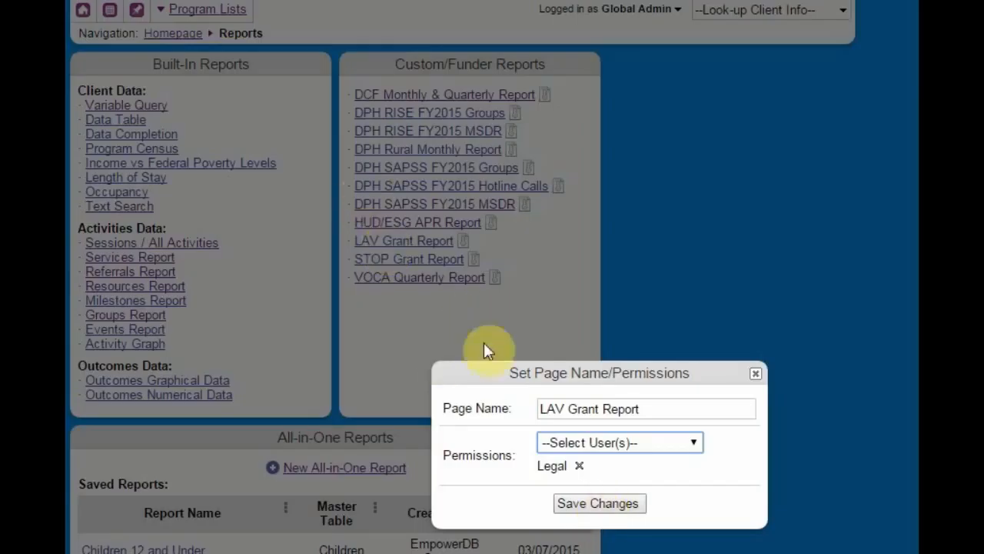
pyautogui.click(609, 507)
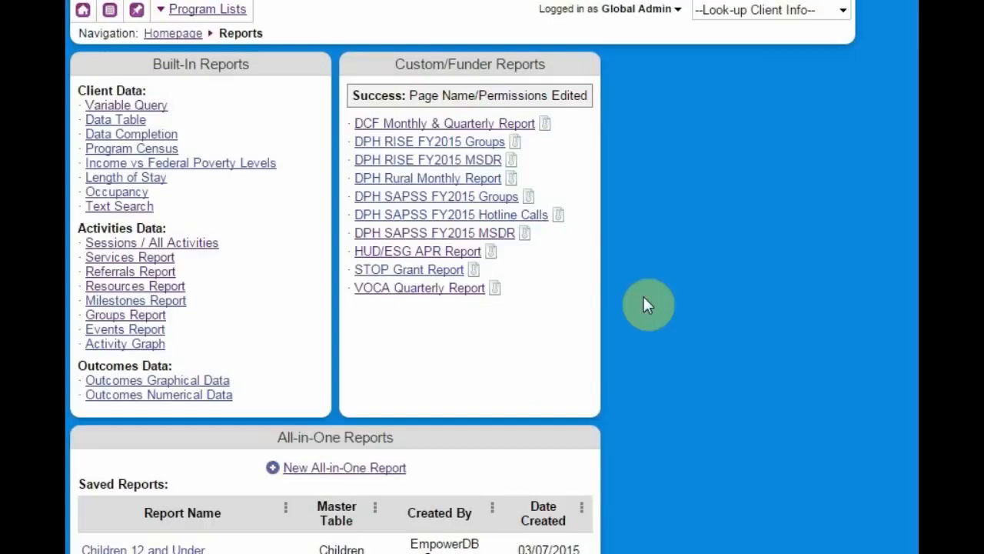
pyautogui.moveTo(415, 95); pyautogui.dragTo(561, 134)
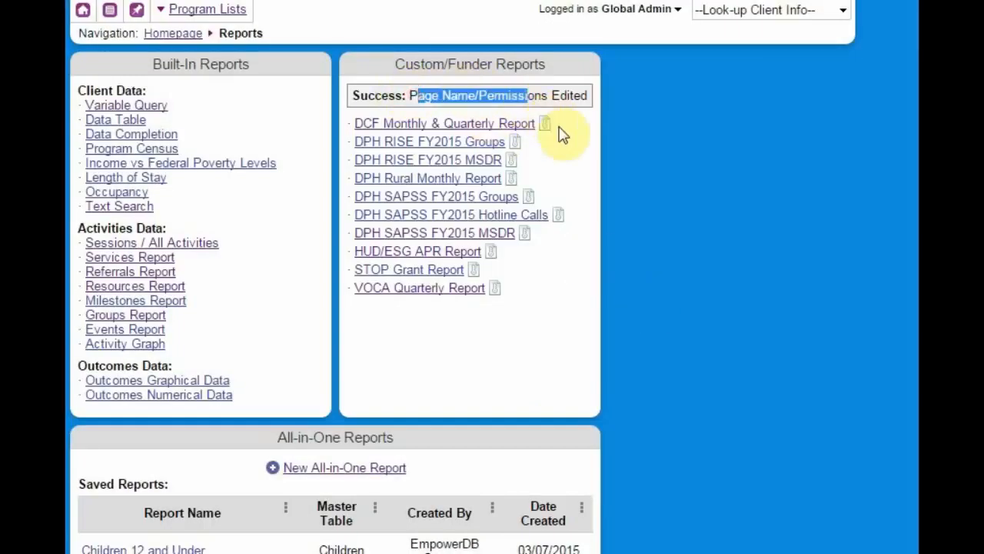
pyautogui.click(679, 200)
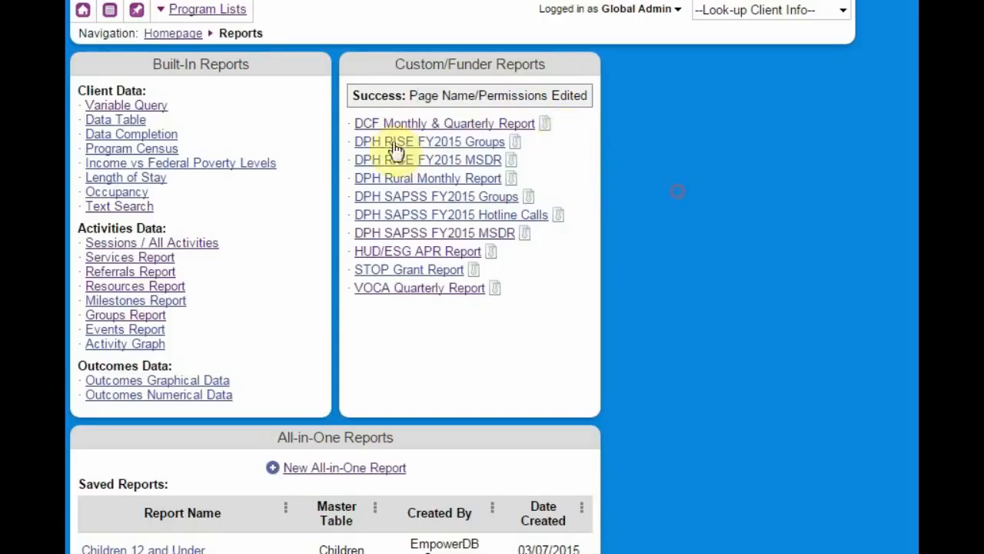
# Review the information pages' user permissions in Database Administration and open the Shelter Intake page's settings
pyautogui.click(184, 35)
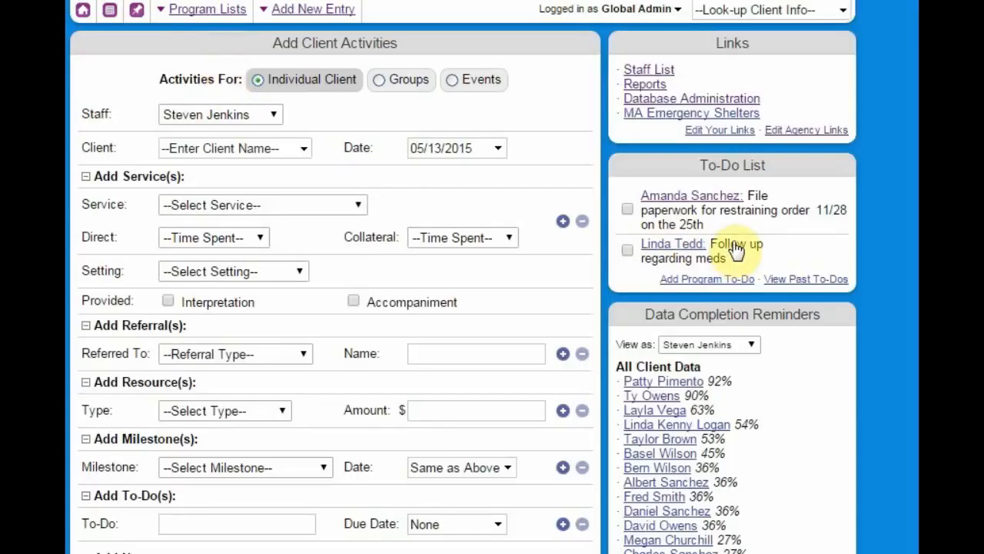
pyautogui.click(698, 106)
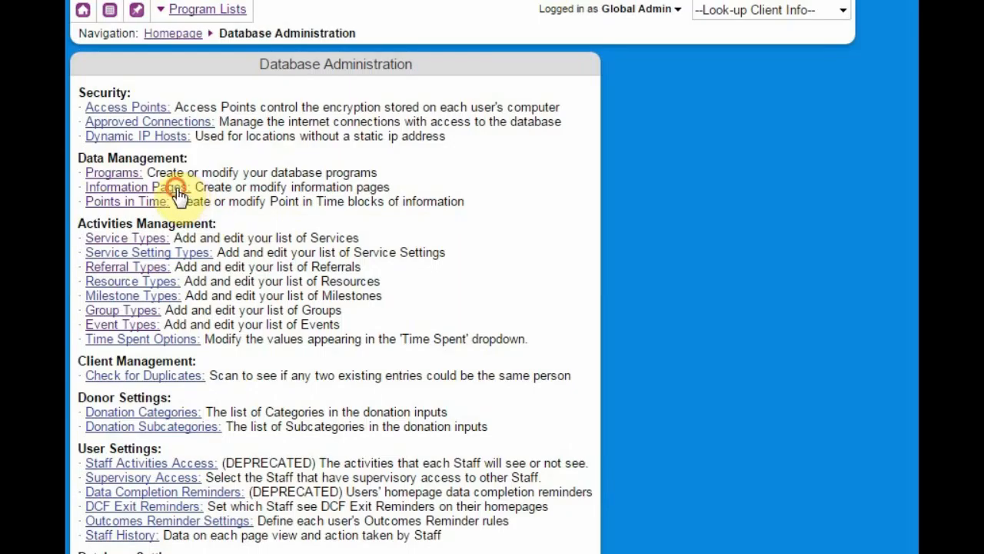
pyautogui.click(177, 188)
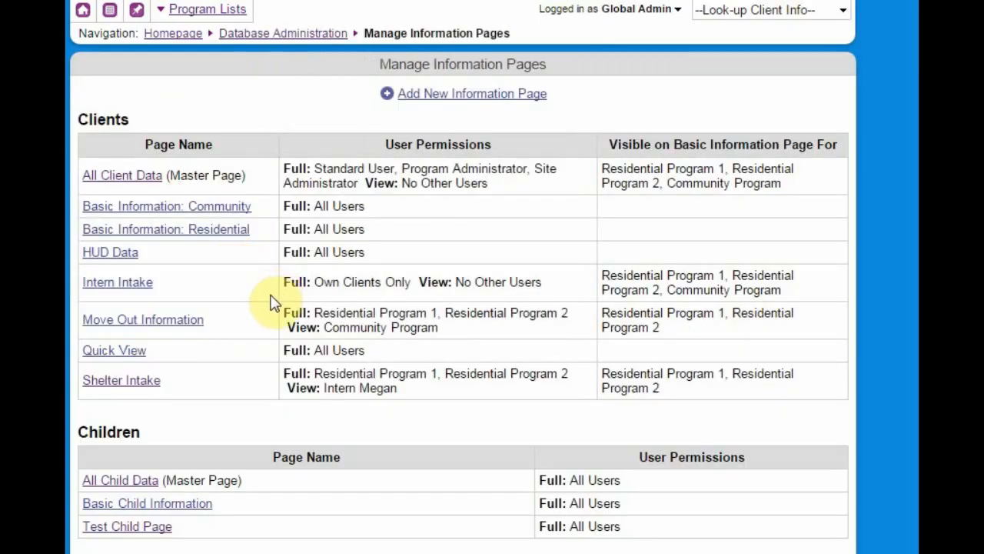
pyautogui.click(114, 388)
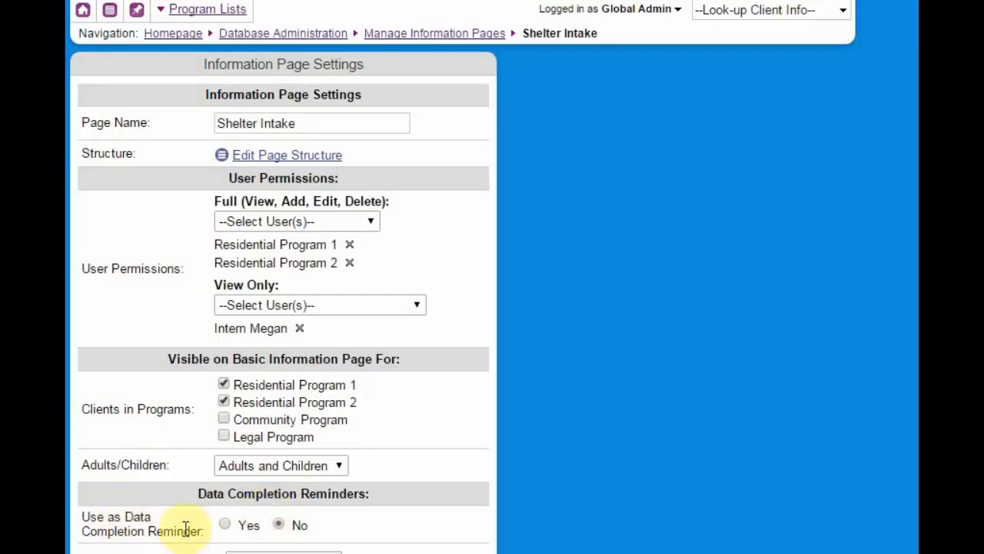
# Turn on Shelter Intake as a data completion reminder and assign the reminder to Residential Program 1
pyautogui.click(225, 525)
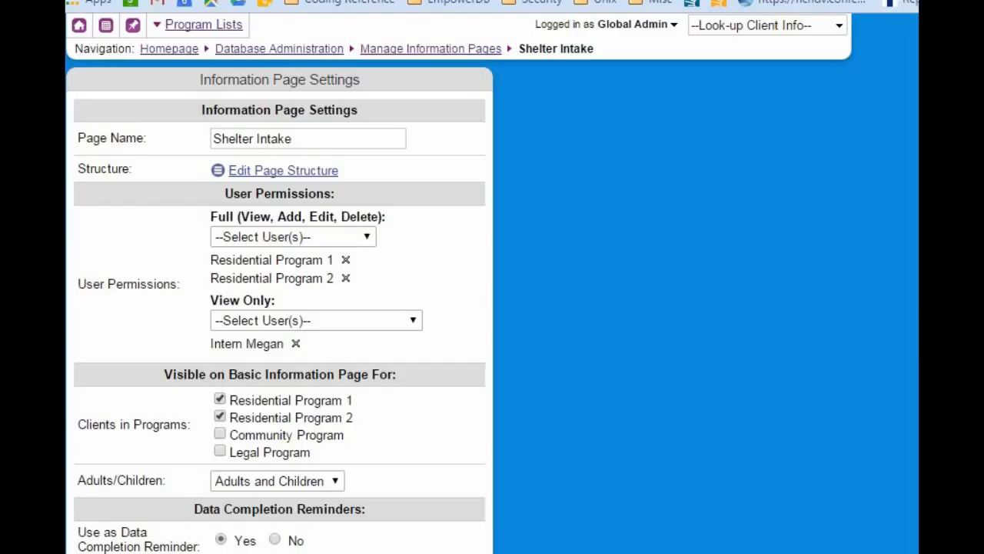
pyautogui.scroll(-2, 890, 395)
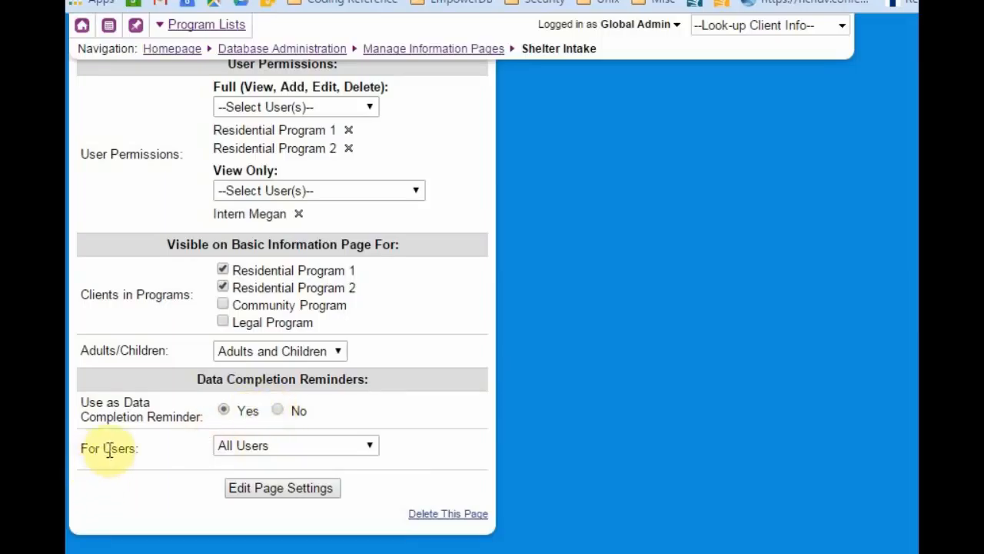
pyautogui.click(250, 451)
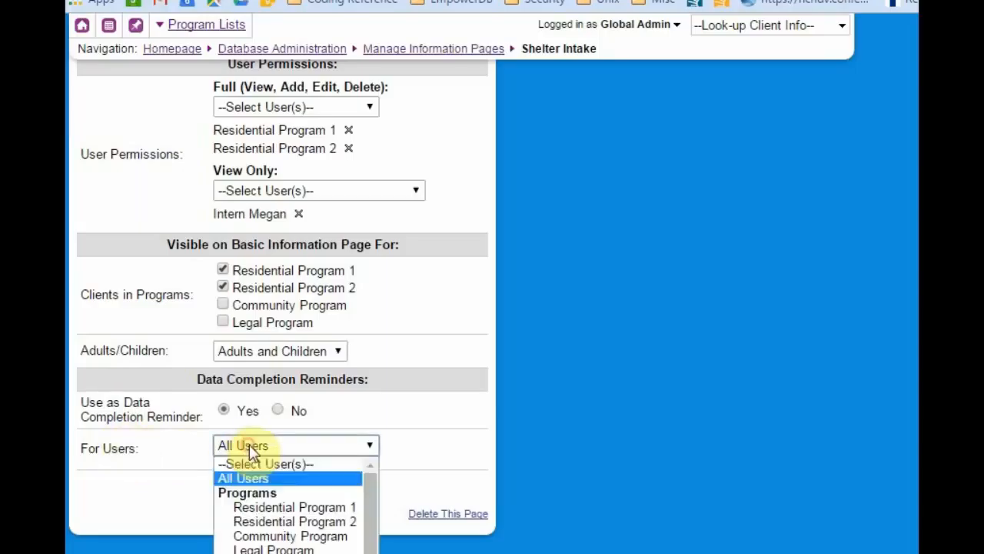
pyautogui.click(277, 508)
pyautogui.scroll(2, 424, 241)
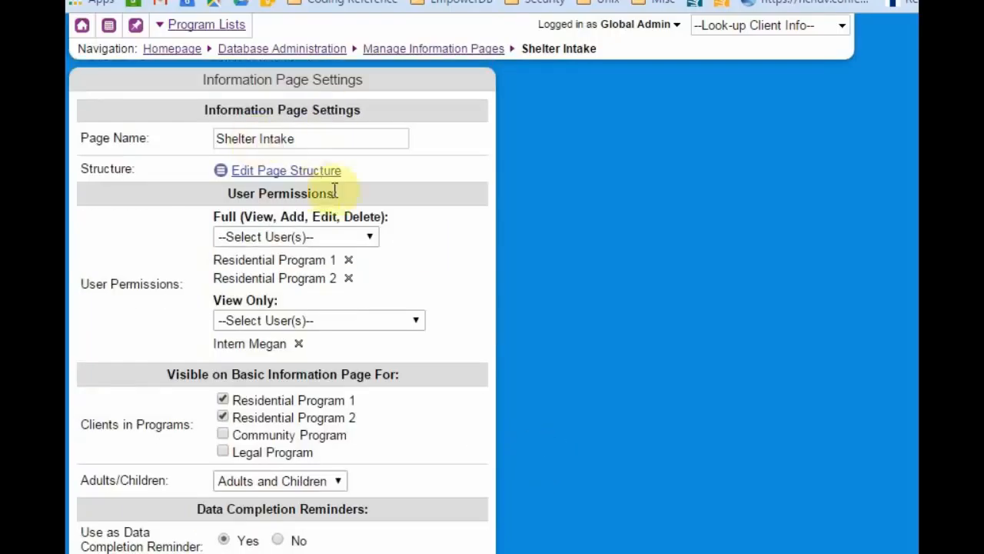
# Add Residential Program 2 to the users of Shelter Intake's data completion reminder and save the page settings
pyautogui.scroll(-2, 335, 191)
pyautogui.click(252, 433)
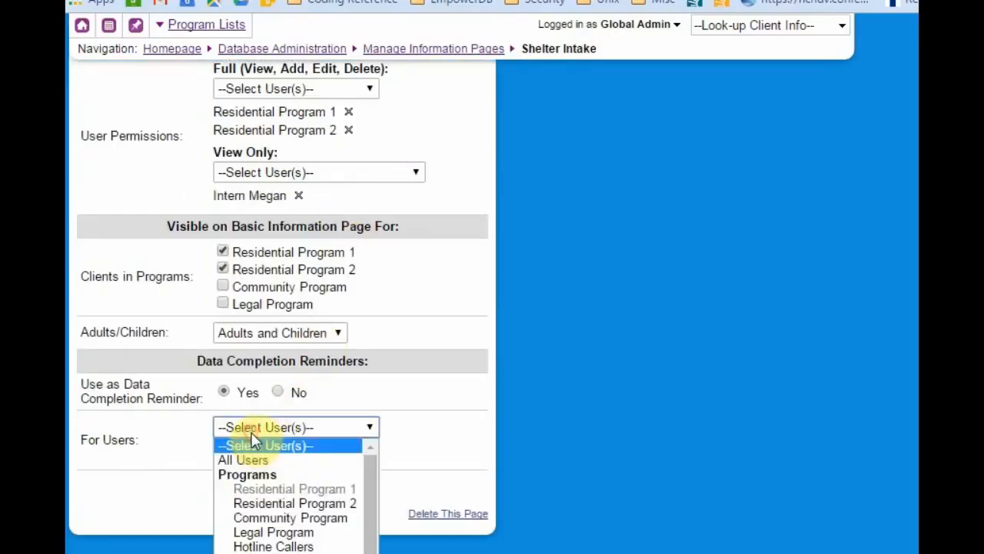
pyautogui.click(277, 499)
pyautogui.click(460, 466)
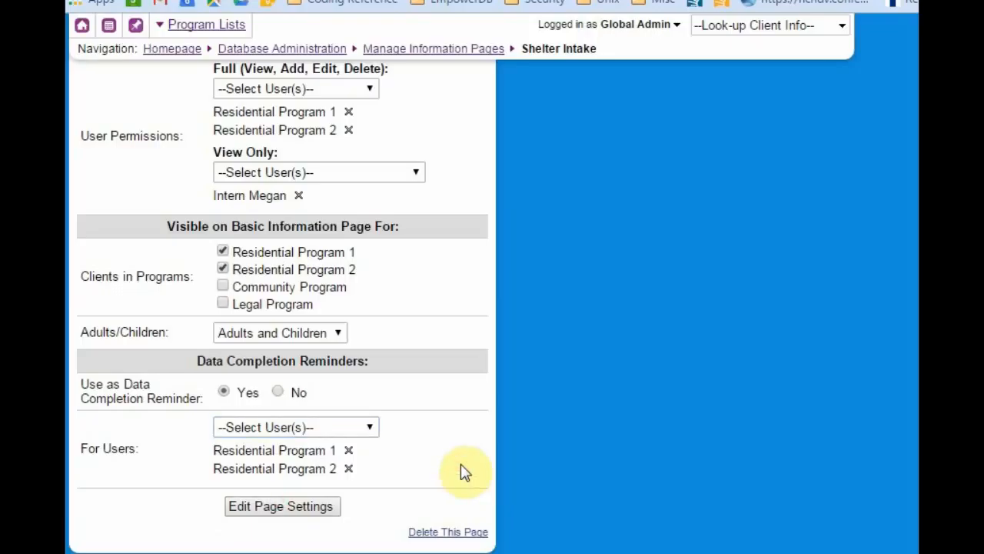
pyautogui.click(280, 506)
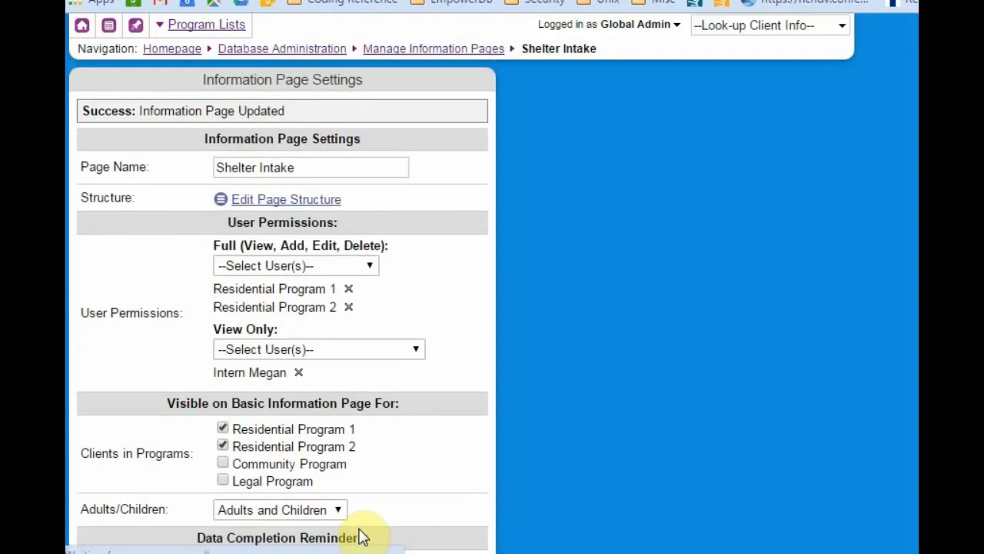
pyautogui.scroll(-3, 363, 537)
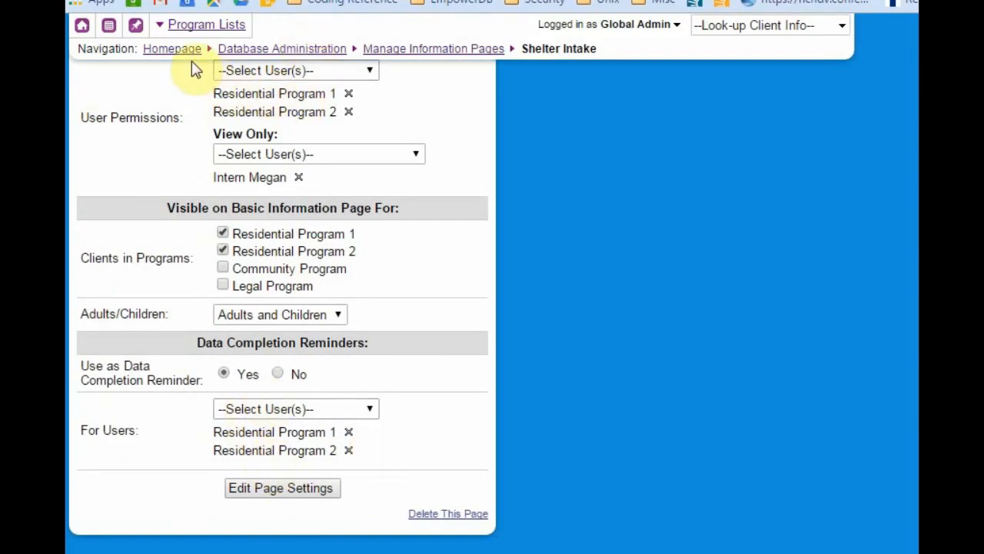
# Examine the Shelter Intake section of the homepage's data completion reminders against the available program lists
pyautogui.click(188, 49)
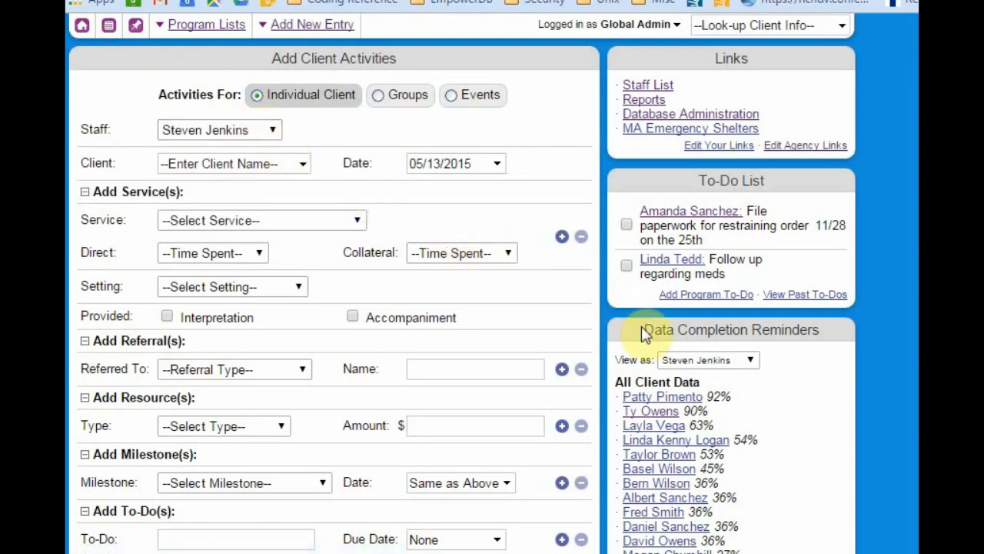
pyautogui.scroll(-3, 774, 367)
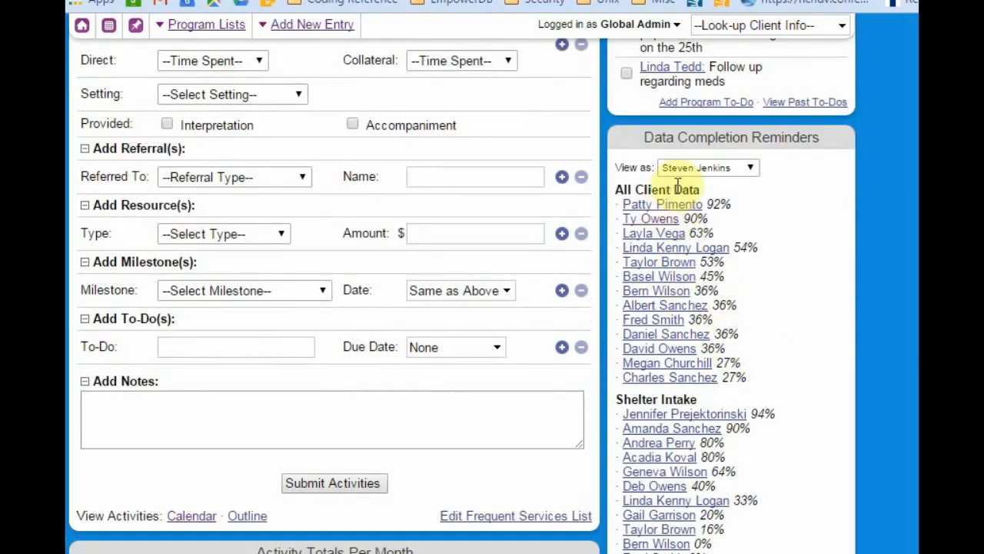
pyautogui.scroll(-3, 702, 415)
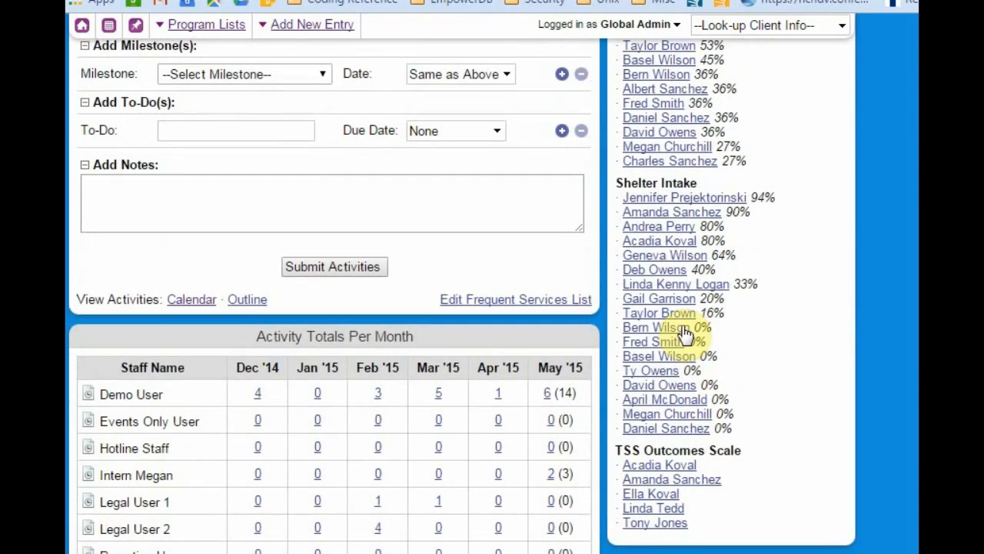
pyautogui.moveTo(615, 184); pyautogui.dragTo(736, 428)
pyautogui.click(736, 435)
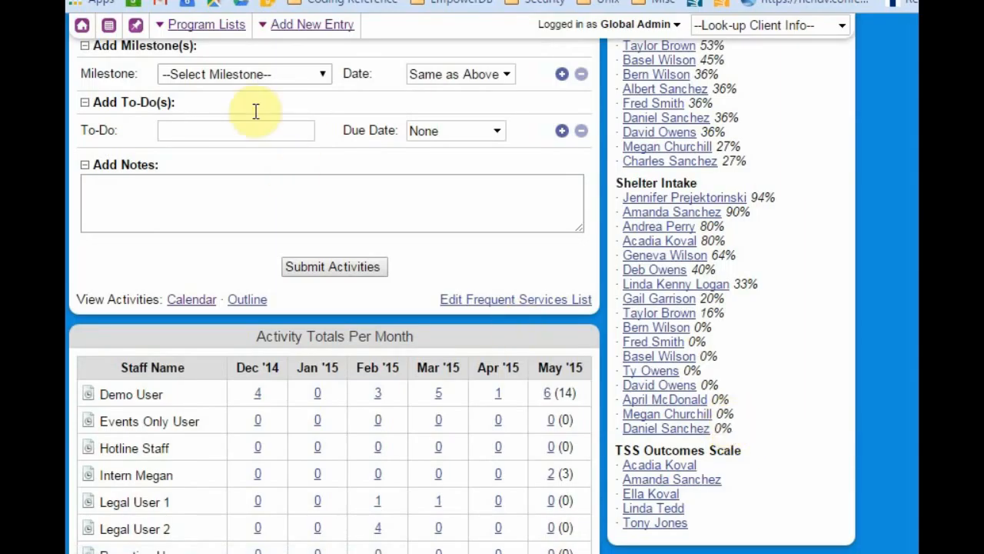
pyautogui.click(203, 24)
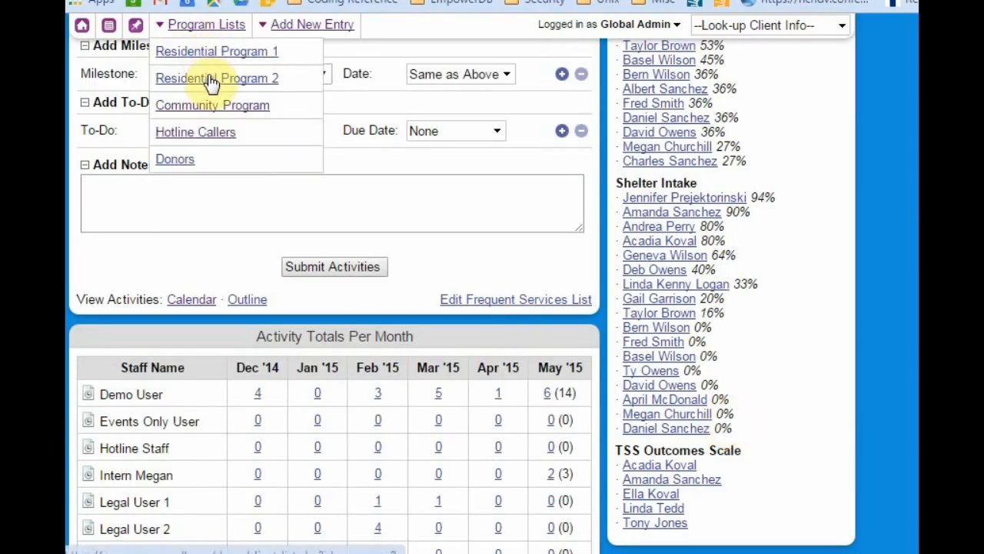
pyautogui.moveTo(615, 185); pyautogui.dragTo(744, 437)
pyautogui.click(744, 436)
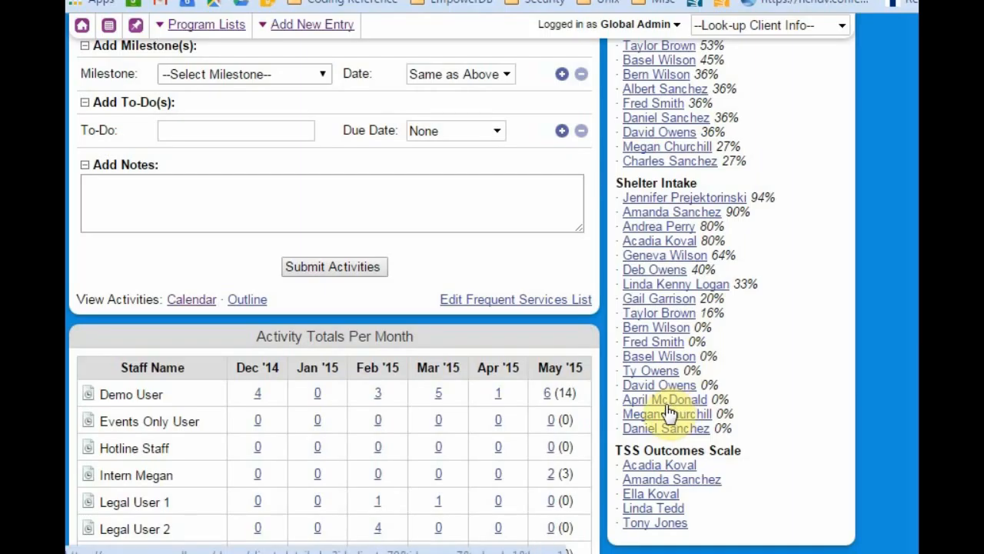
# Review the All Client Data page's user permissions and program visibility in Database Administration and return to the information pages
pyautogui.scroll(5, 669, 414)
pyautogui.click(708, 114)
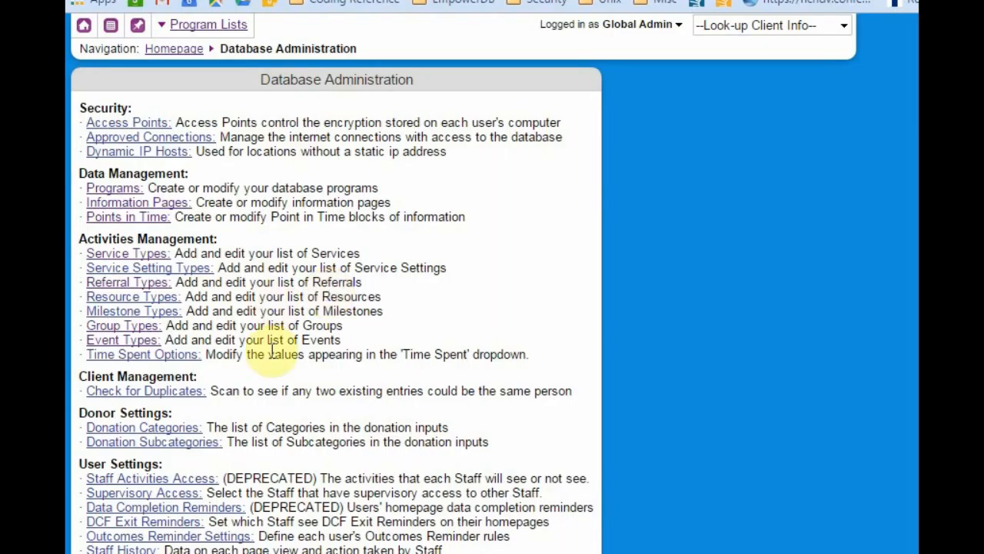
pyautogui.click(189, 203)
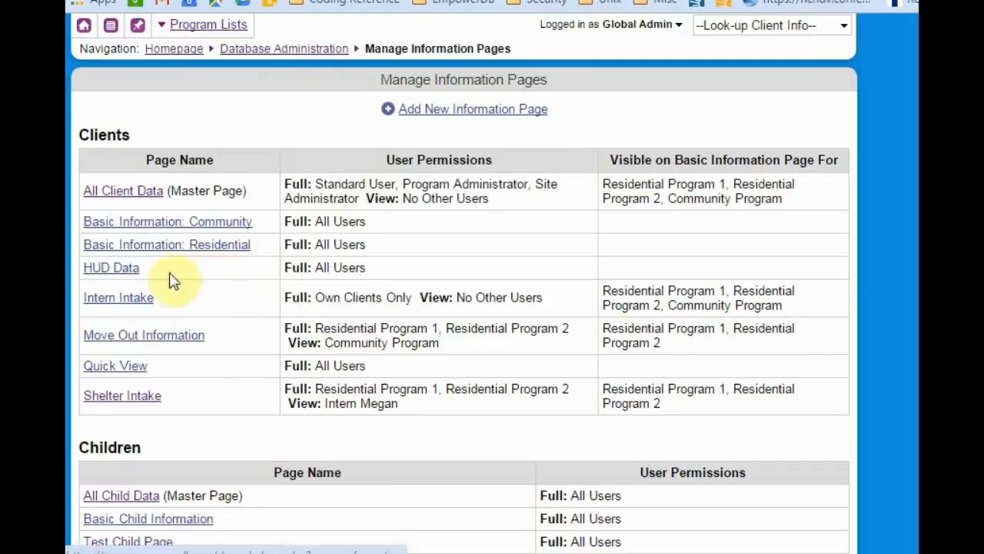
pyautogui.click(127, 192)
pyautogui.scroll(-1, 184, 269)
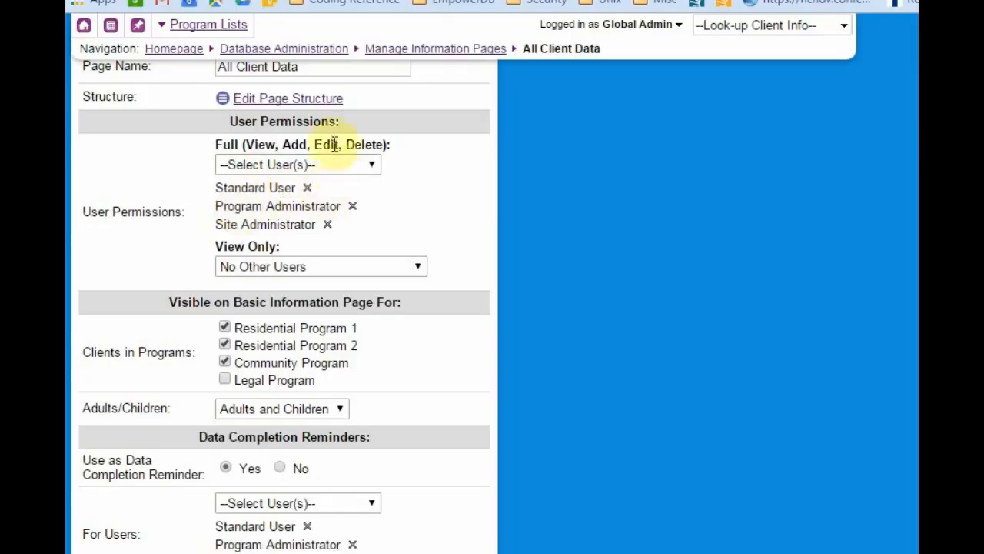
pyautogui.click(464, 51)
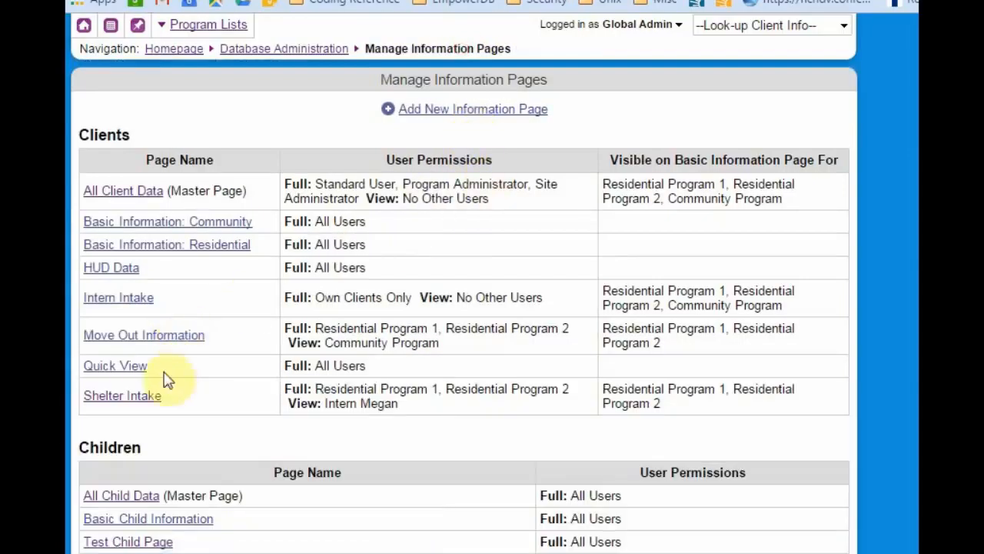
# Open the Shelter Intake page's settings and examine which programs' clients show it on the Basic Information page
pyautogui.click(135, 400)
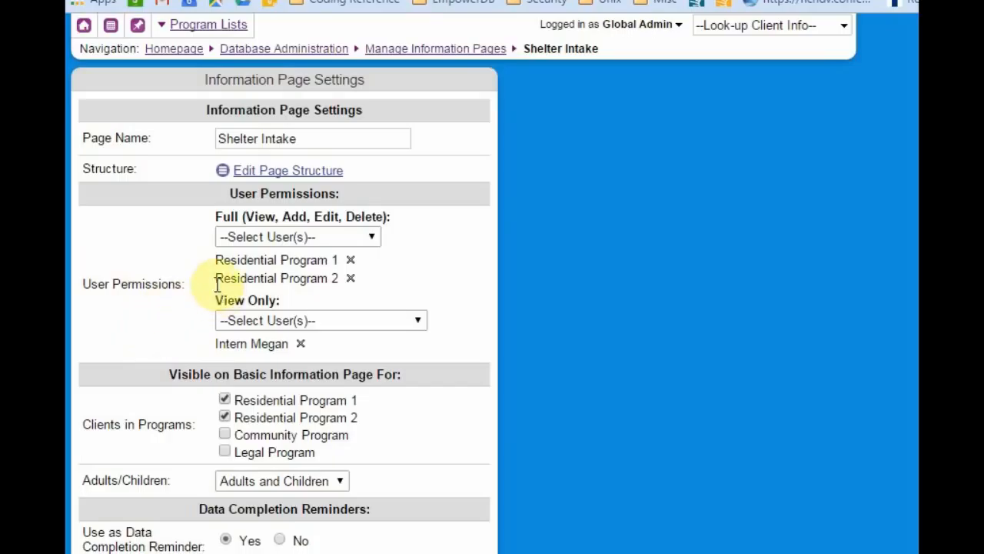
pyautogui.scroll(-1, 203, 281)
pyautogui.moveTo(169, 326); pyautogui.dragTo(283, 370)
pyautogui.click(396, 403)
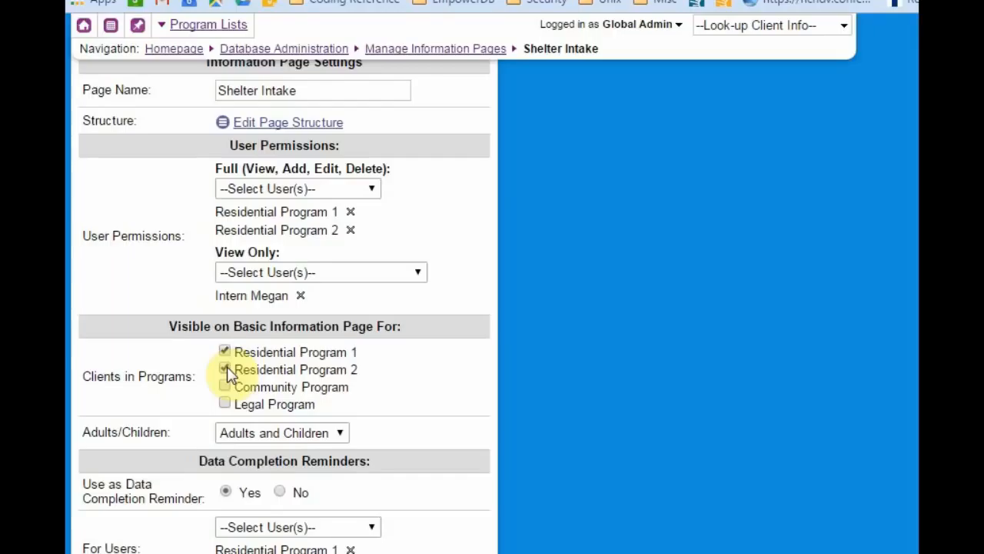
# Add the Development user group to Shelter Intake's view-only permissions and remove it again
pyautogui.scroll(1, 194, 284)
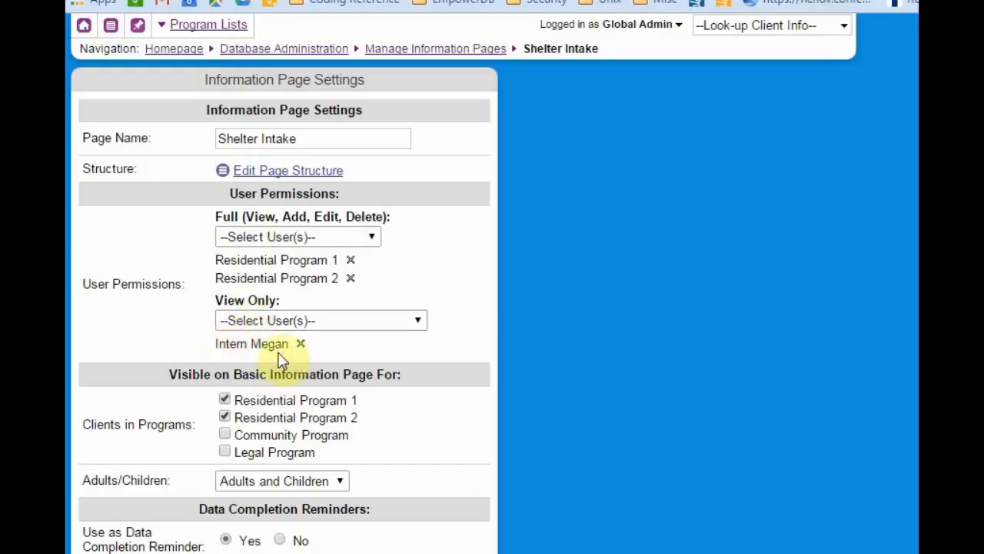
pyautogui.click(276, 321)
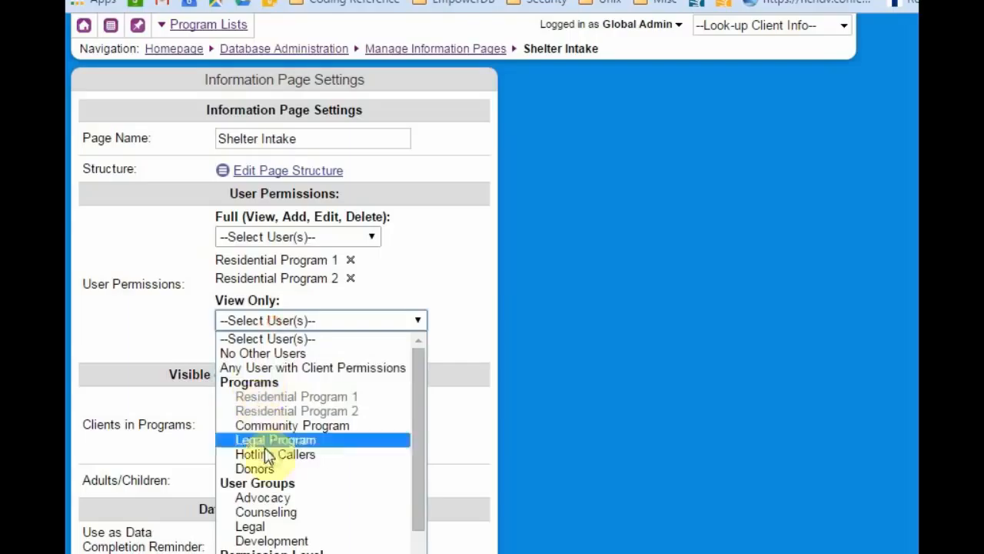
pyautogui.scroll(-3, 290, 501)
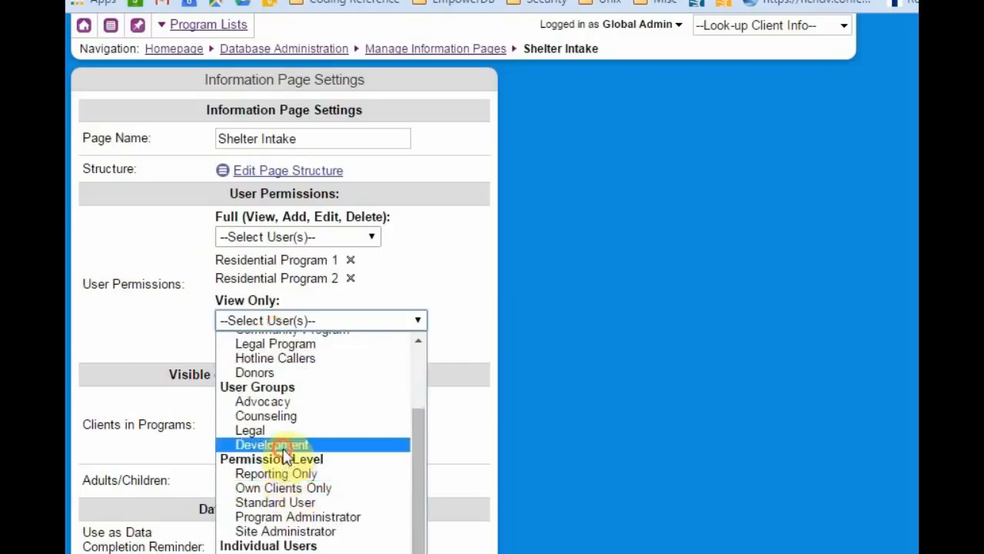
pyautogui.click(281, 444)
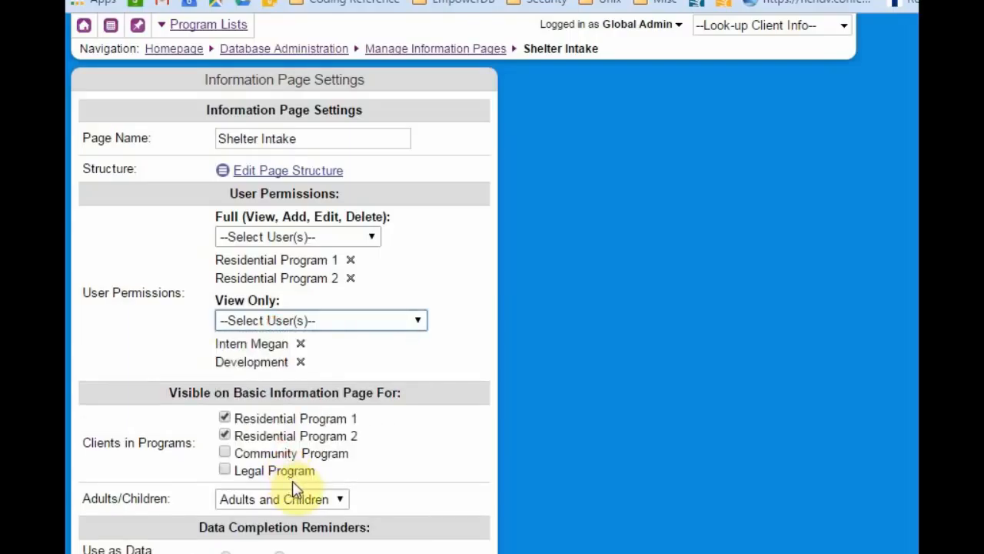
pyautogui.click(301, 363)
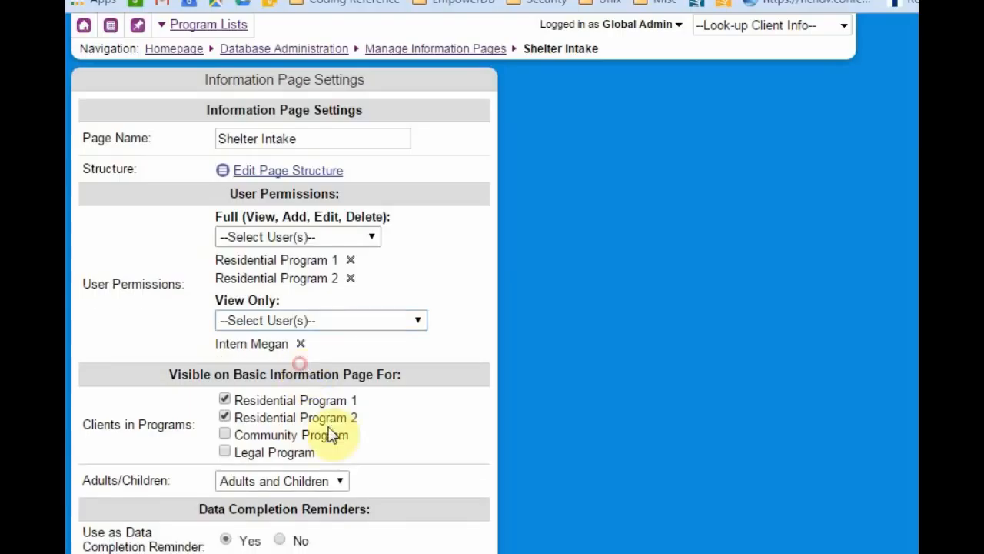
# In the Move Out Information settings, clear the full-permission users and make the page visible for Community Program and Legal Program clients
pyautogui.click(408, 51)
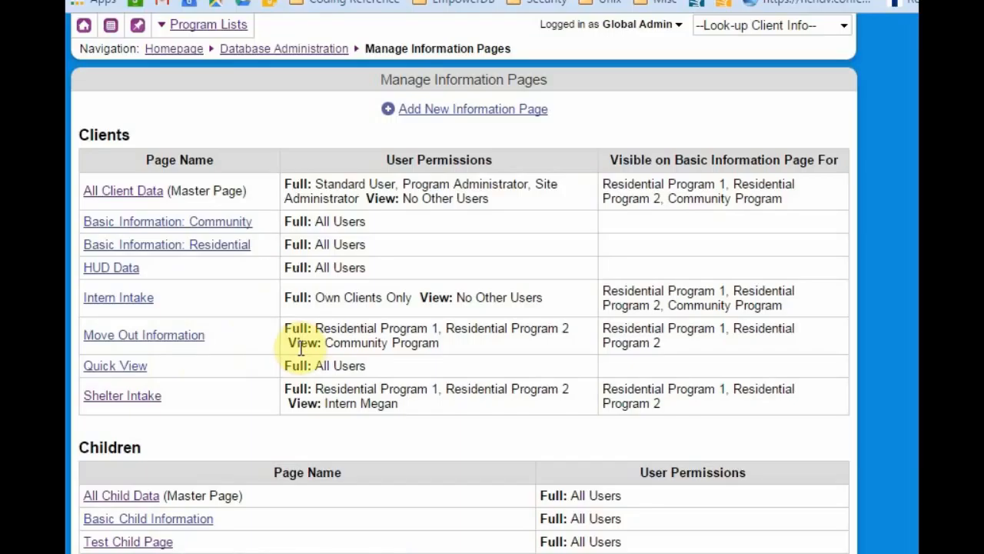
pyautogui.click(140, 336)
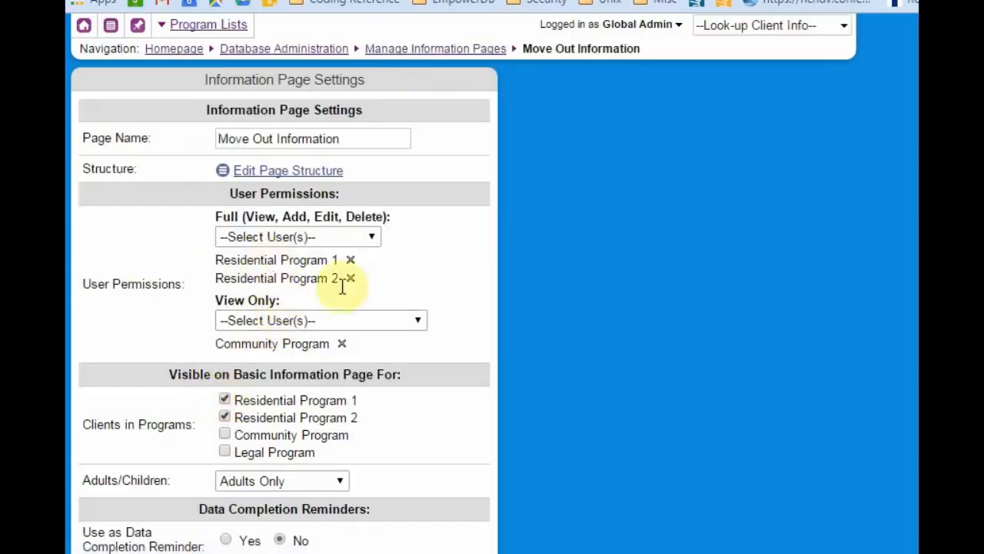
pyautogui.click(350, 260)
pyautogui.click(350, 260)
pyautogui.click(225, 381)
pyautogui.click(252, 400)
pyautogui.click(260, 416)
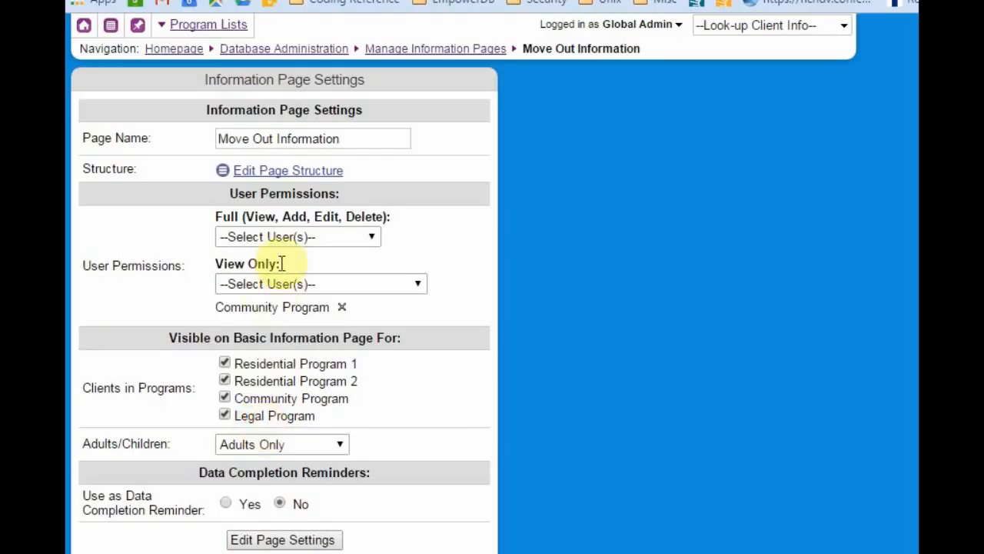
# Remove Community Program from Move Out Information's view-only users, give Legal Program full permission, and return to the homepage without saving
pyautogui.click(341, 307)
pyautogui.click(289, 238)
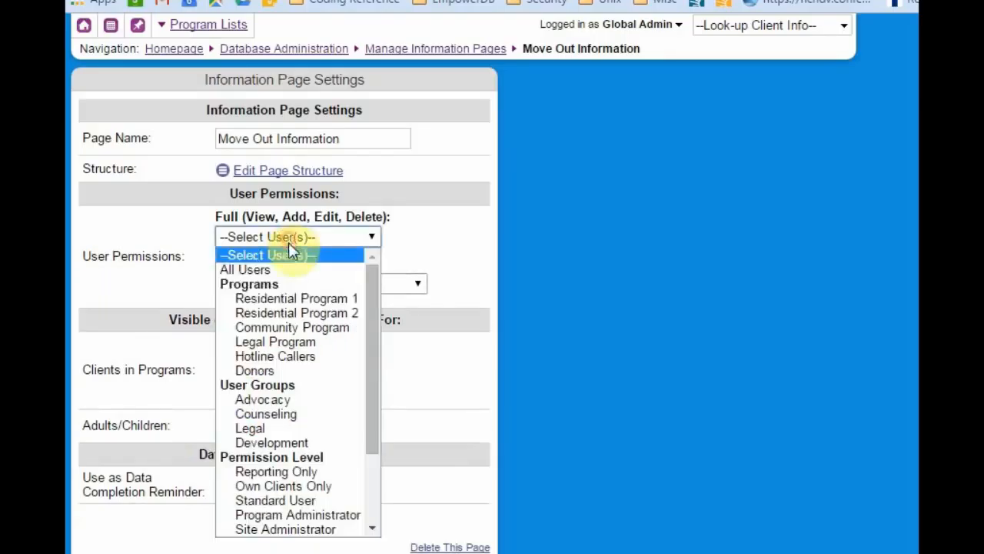
pyautogui.click(277, 343)
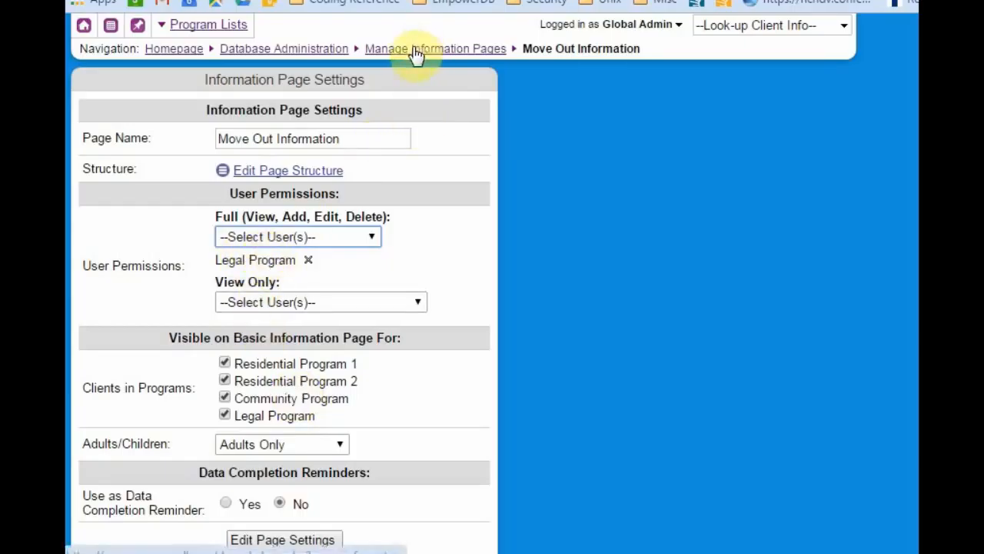
pyautogui.click(173, 49)
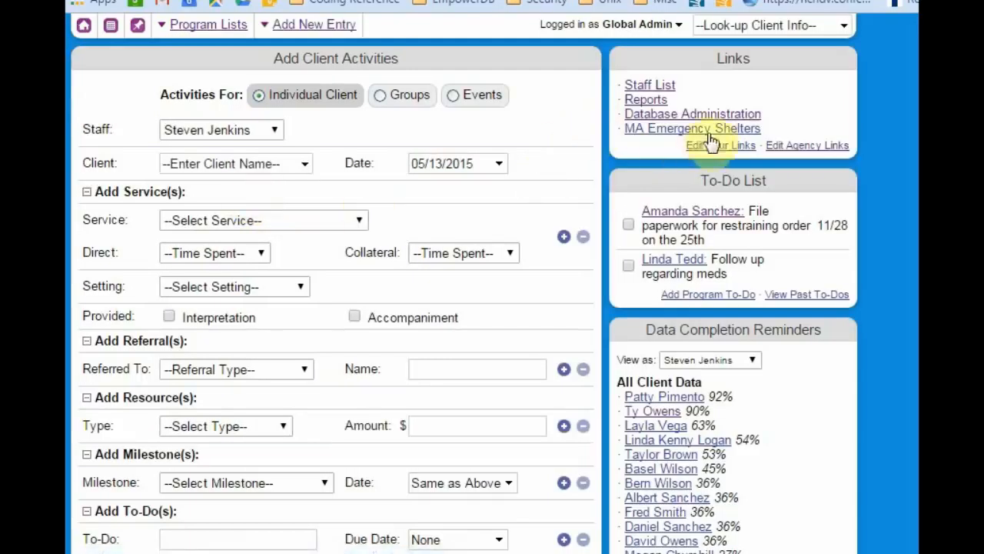
# Open the Demo User's record from the staff list and review the available activity types and individual activity entry permissions
pyautogui.click(660, 86)
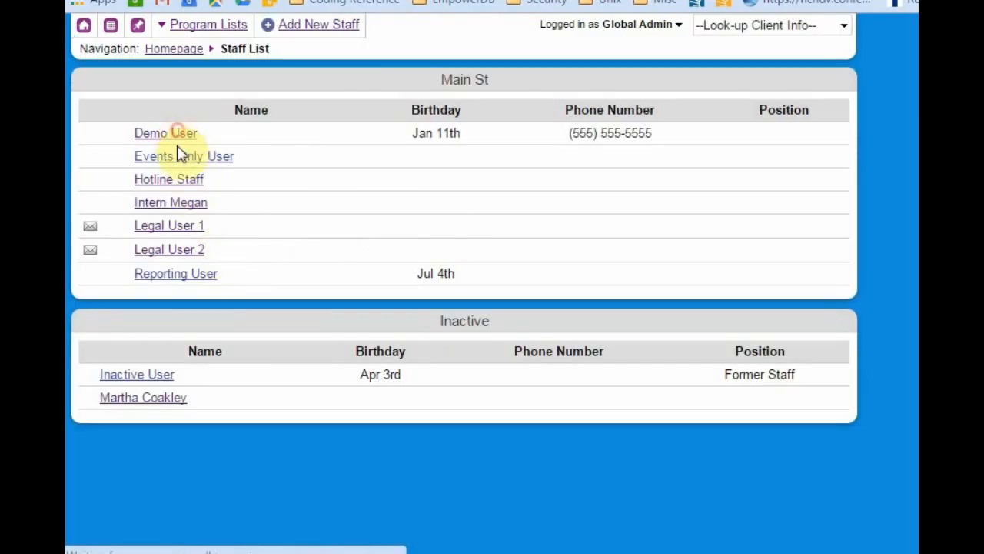
pyautogui.click(177, 135)
pyautogui.scroll(-6, 409, 352)
pyautogui.scroll(-1, 409, 352)
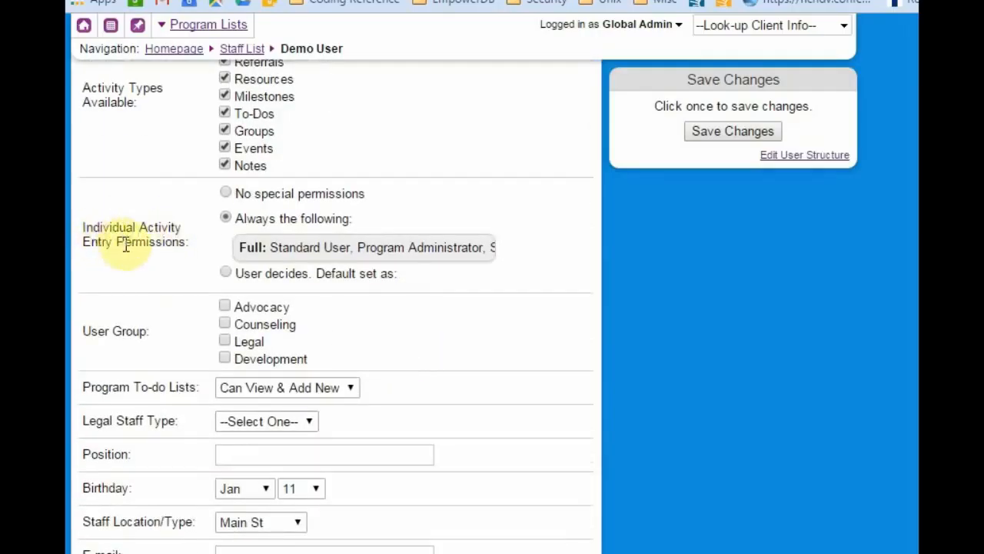
pyautogui.scroll(3, 126, 244)
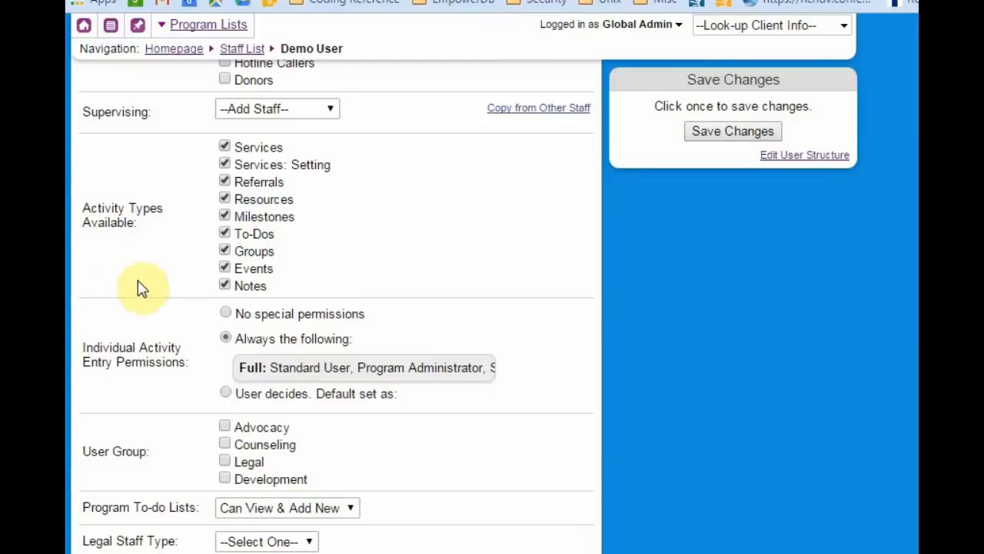
# Switch the Demo User's individual activity entry permissions to no special permissions and back to always the following, and view the assigned user levels
pyautogui.click(225, 313)
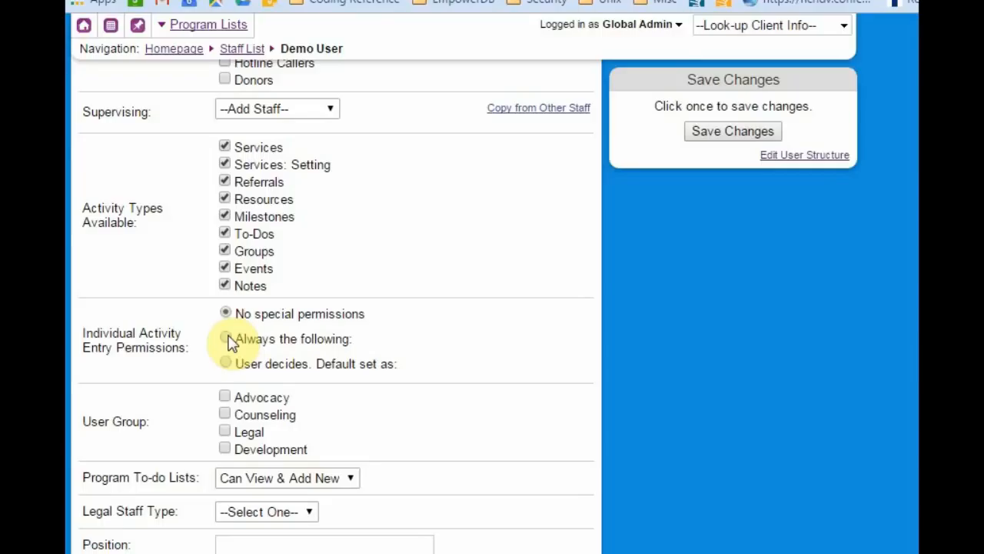
pyautogui.click(225, 338)
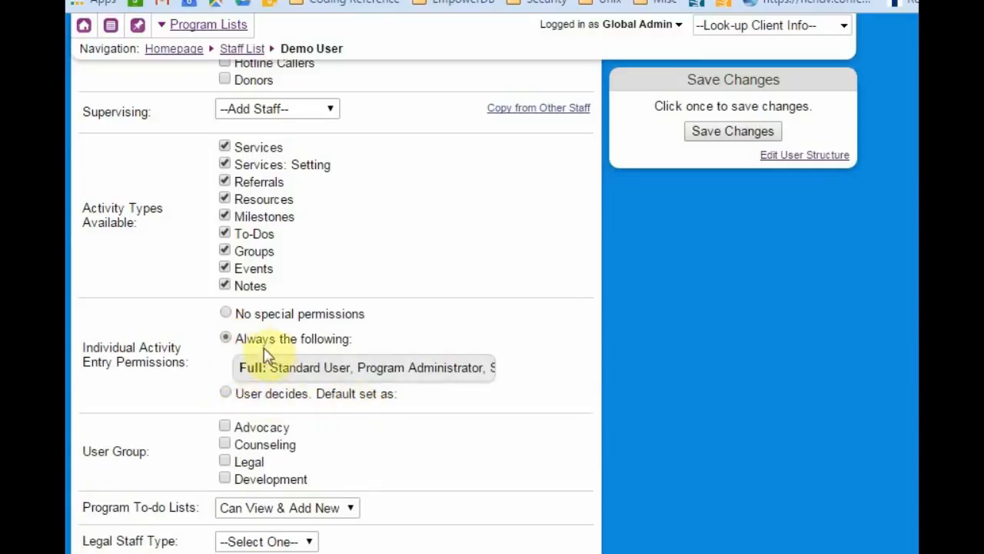
pyautogui.click(306, 377)
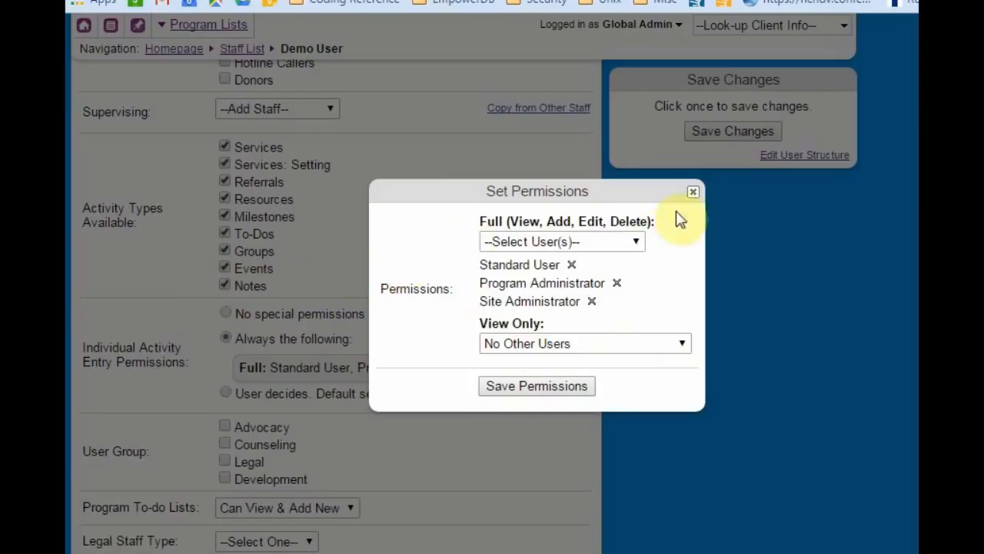
pyautogui.click(694, 193)
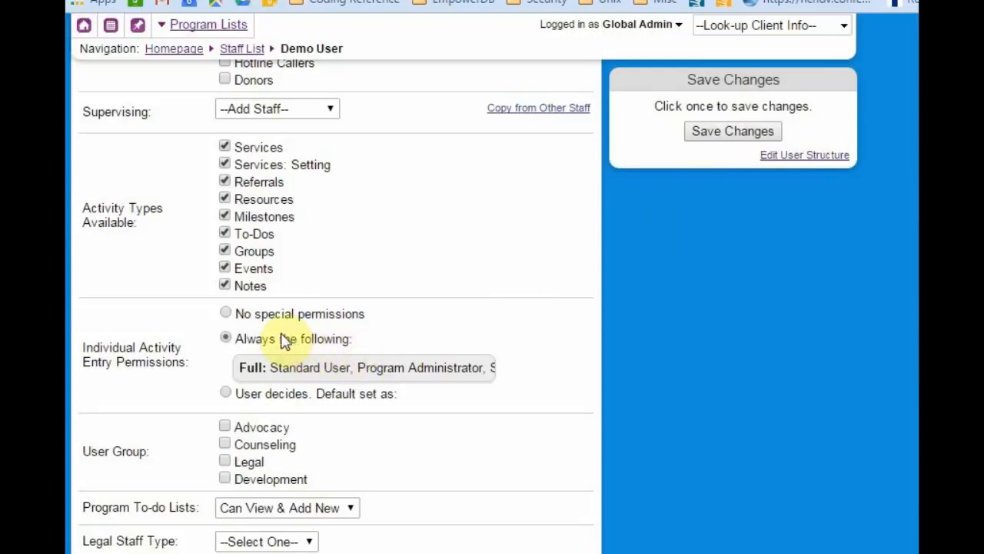
pyautogui.click(318, 370)
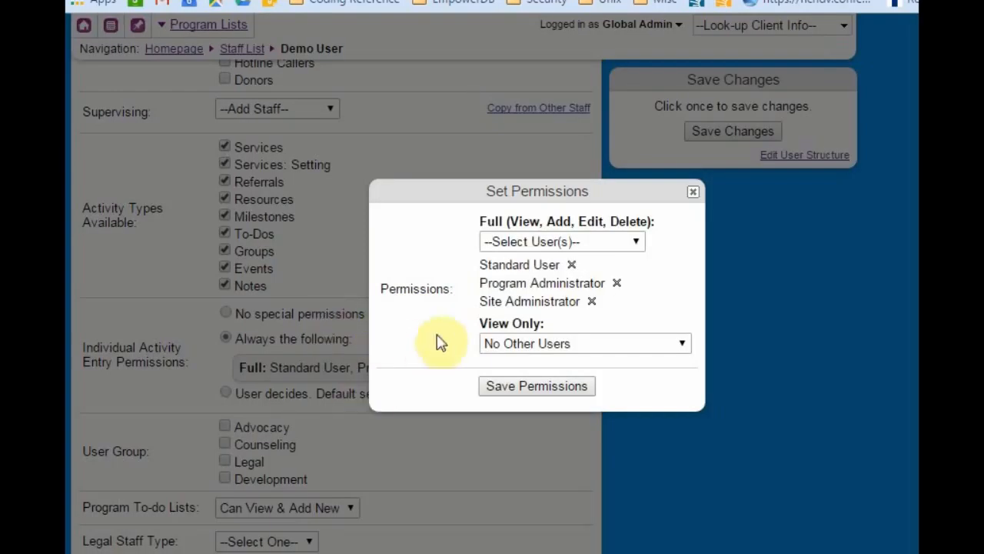
pyautogui.click(693, 190)
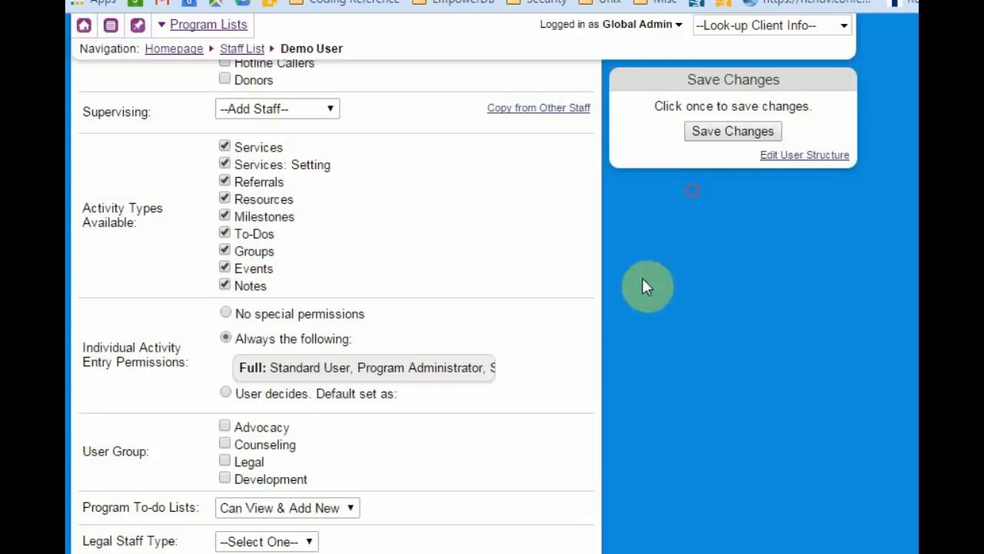
# Let the Demo User decide individual activity entry permissions, and view the default permission set without changing it
pyautogui.click(269, 396)
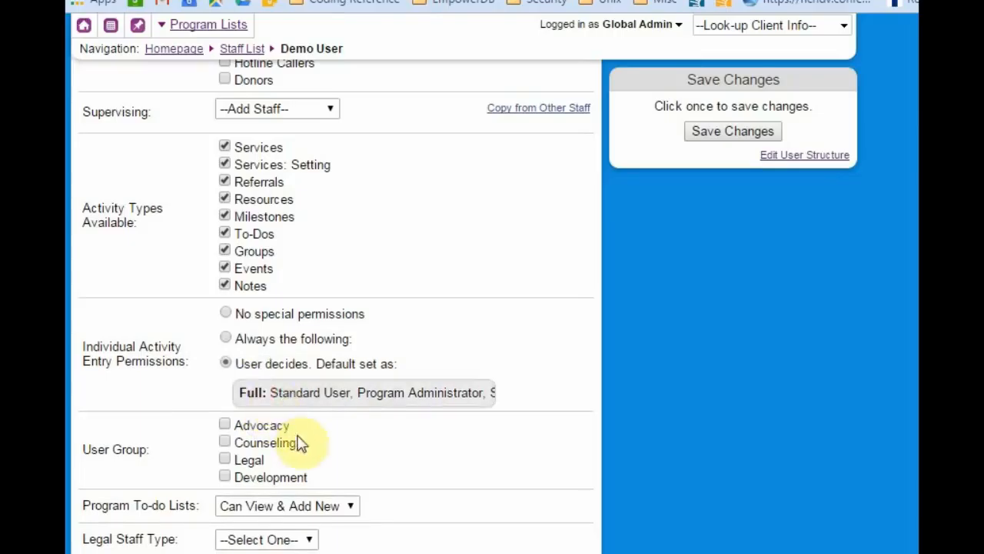
pyautogui.click(335, 401)
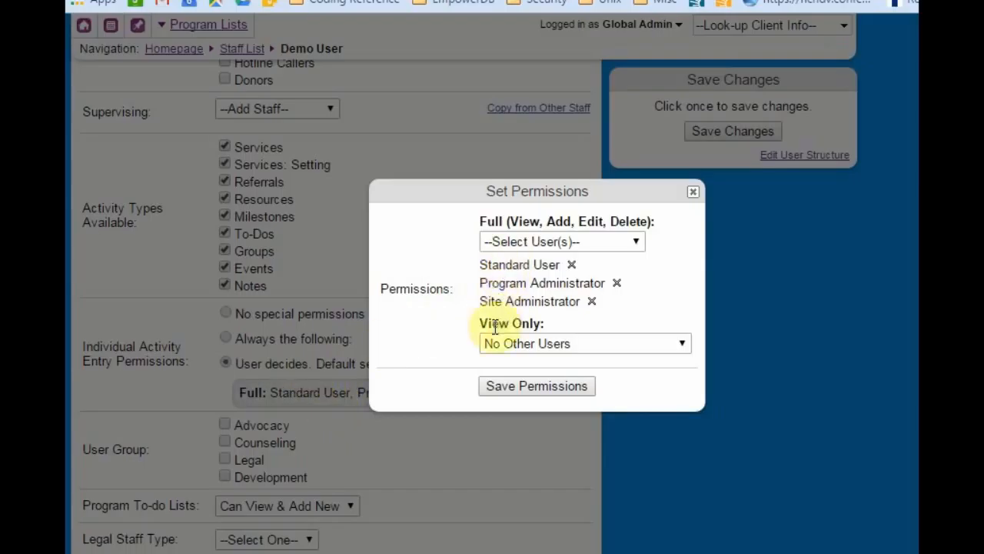
pyautogui.click(694, 193)
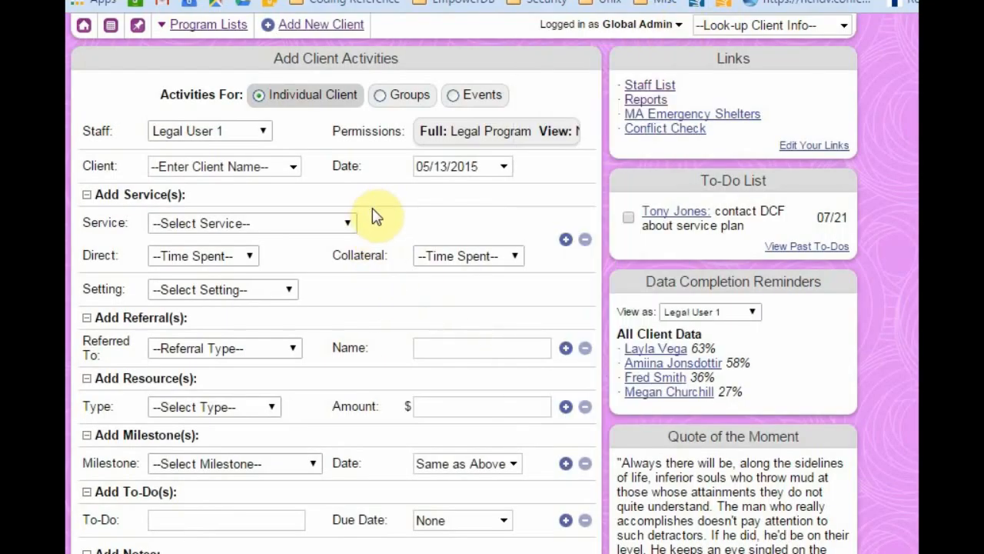
# View the default permissions on Legal User 1's new activity entry, and choose the client by name
pyautogui.click(467, 142)
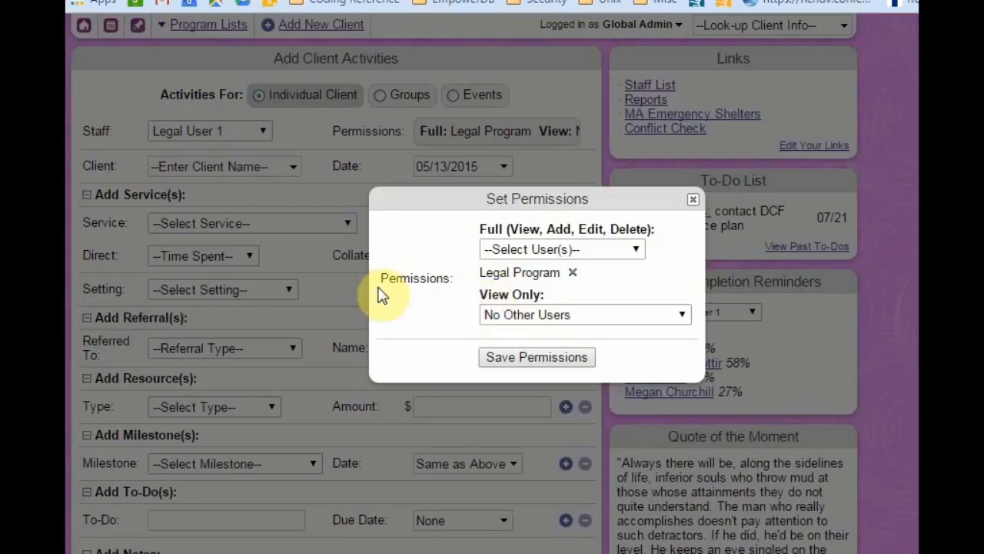
pyautogui.click(692, 200)
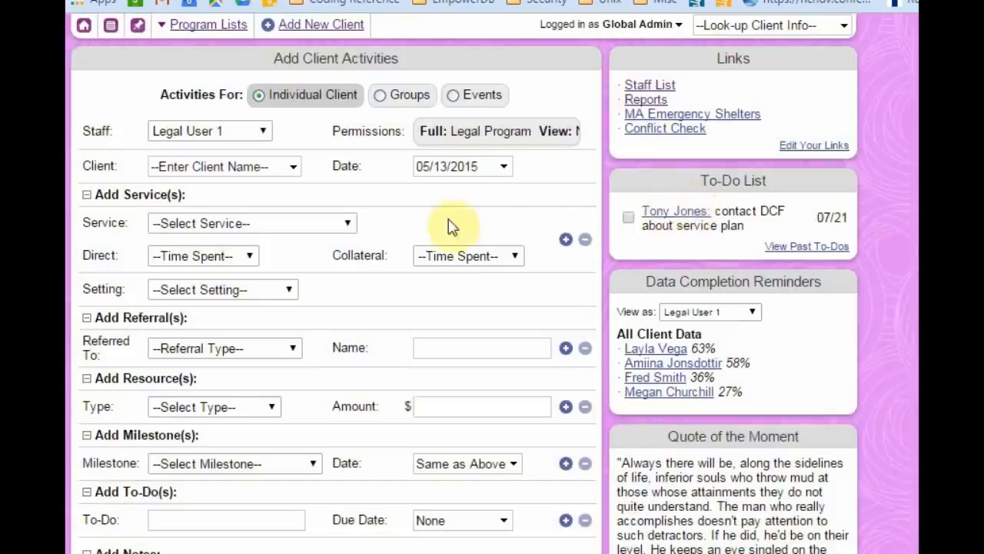
pyautogui.click(265, 167)
pyautogui.write('ama')
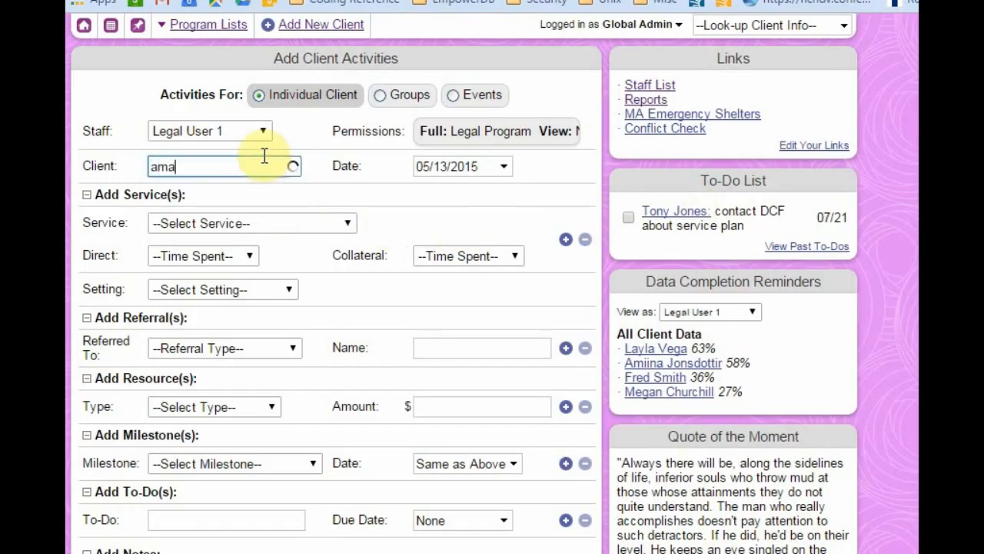
pyautogui.click(240, 221)
# Enter a General Personal Advocacy service with 1 hr of direct time and Main Office as the setting
pyautogui.click(240, 223)
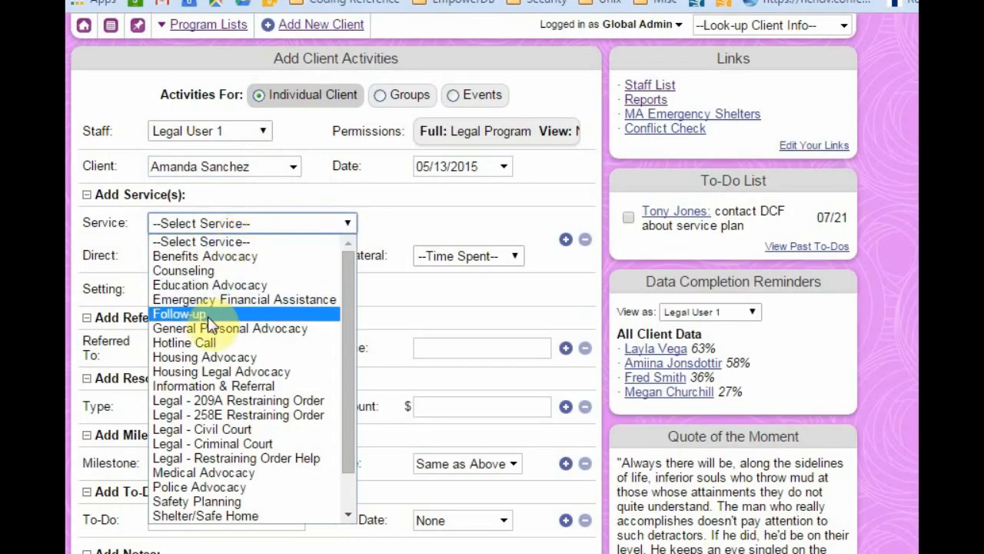
pyautogui.click(217, 328)
pyautogui.click(203, 255)
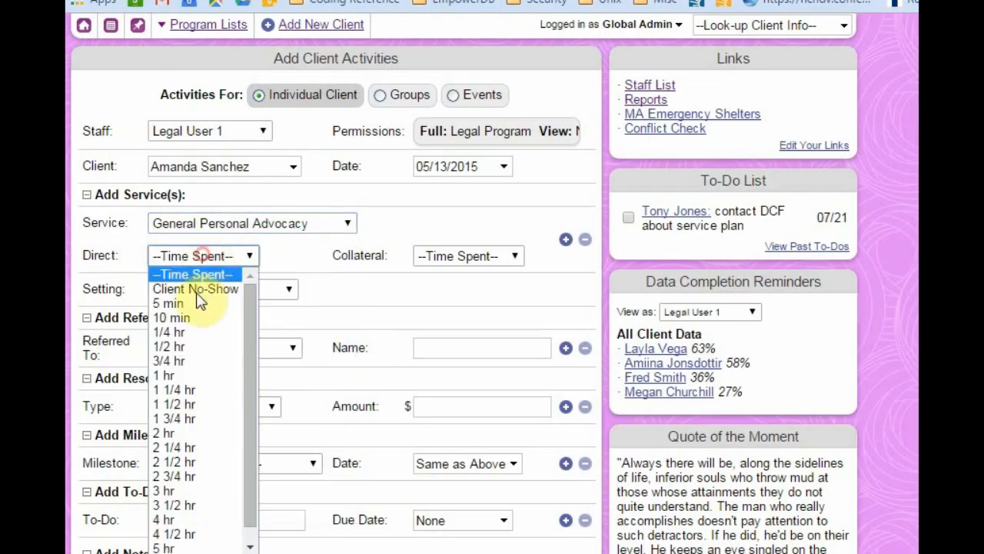
pyautogui.click(181, 369)
pyautogui.click(199, 290)
pyautogui.click(193, 325)
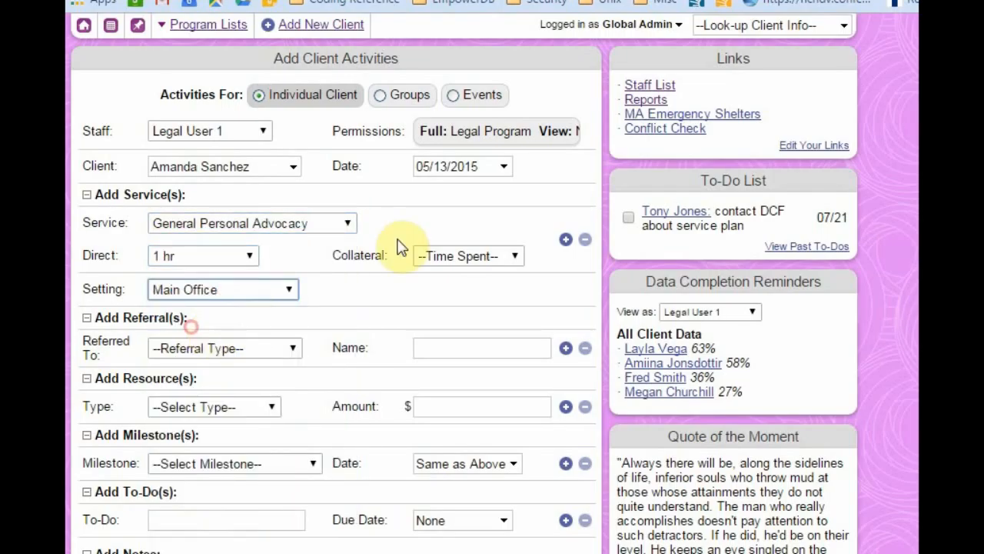
# Remove Legal Program from the activity entry's full permissions, grant full permission to All Users, and save the permissions
pyautogui.click(456, 143)
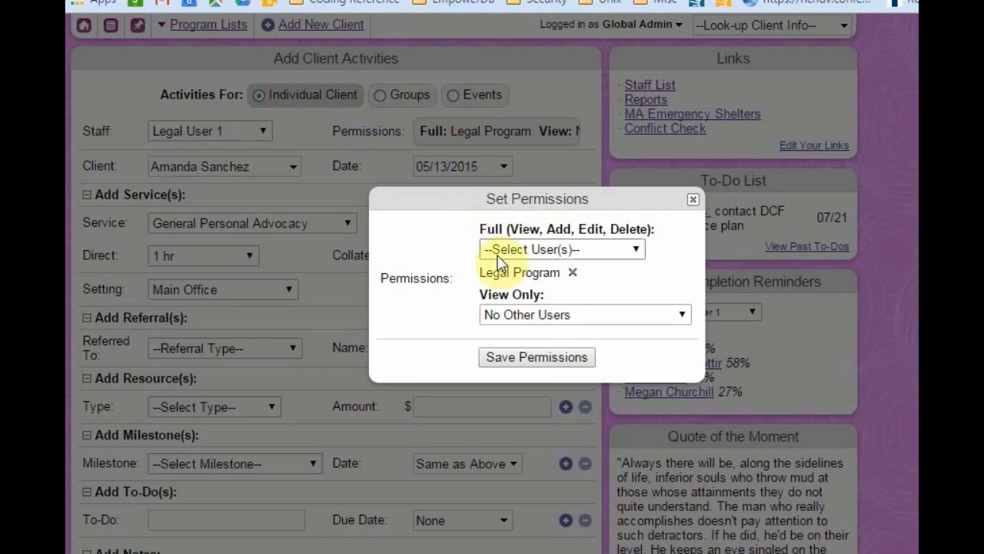
pyautogui.click(574, 272)
pyautogui.click(610, 306)
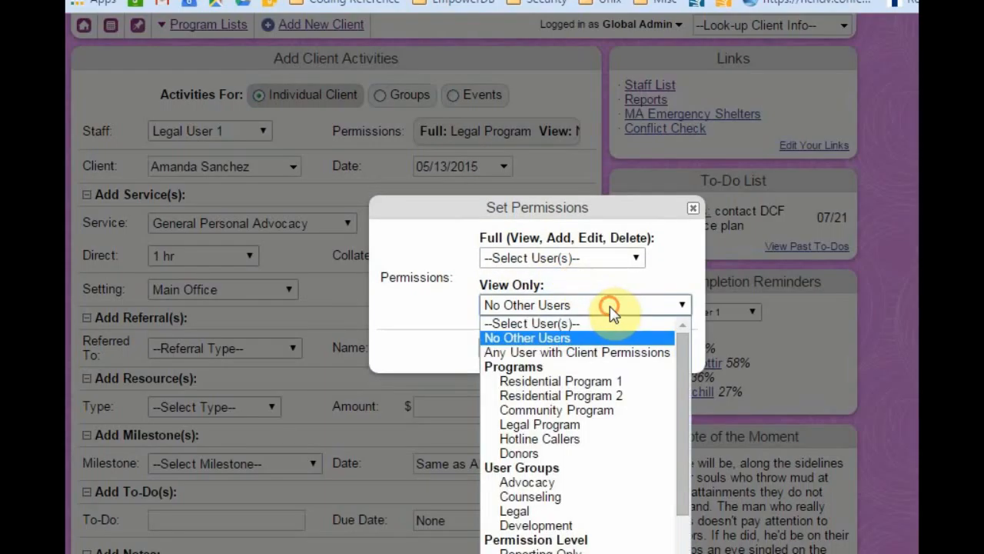
pyautogui.click(549, 258)
pyautogui.click(513, 288)
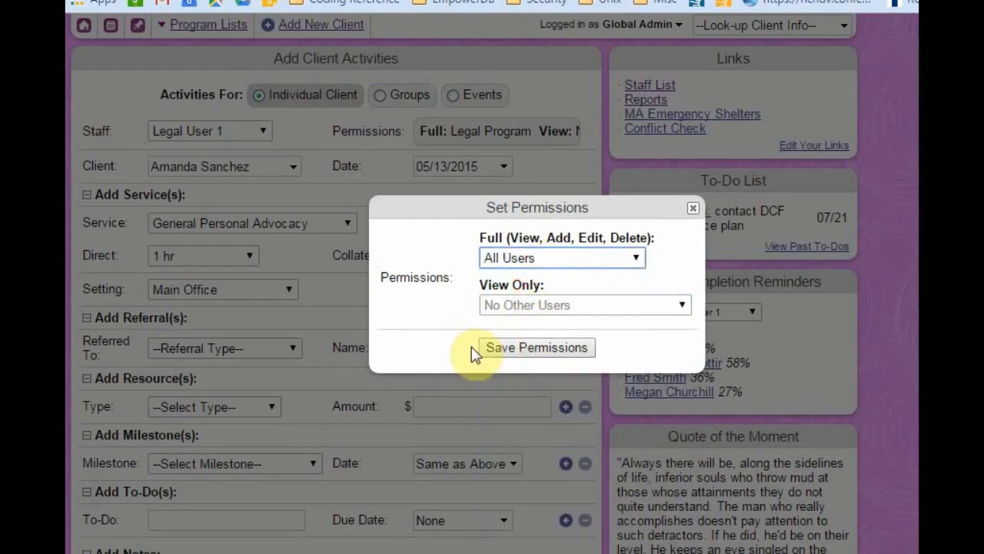
pyautogui.click(494, 348)
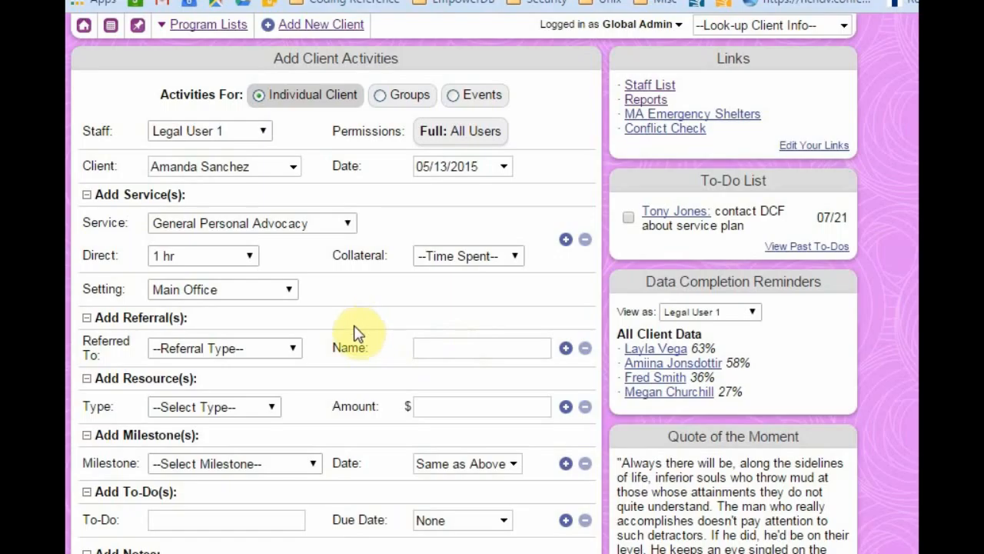
pyautogui.scroll(-3, 352, 330)
pyautogui.click(355, 461)
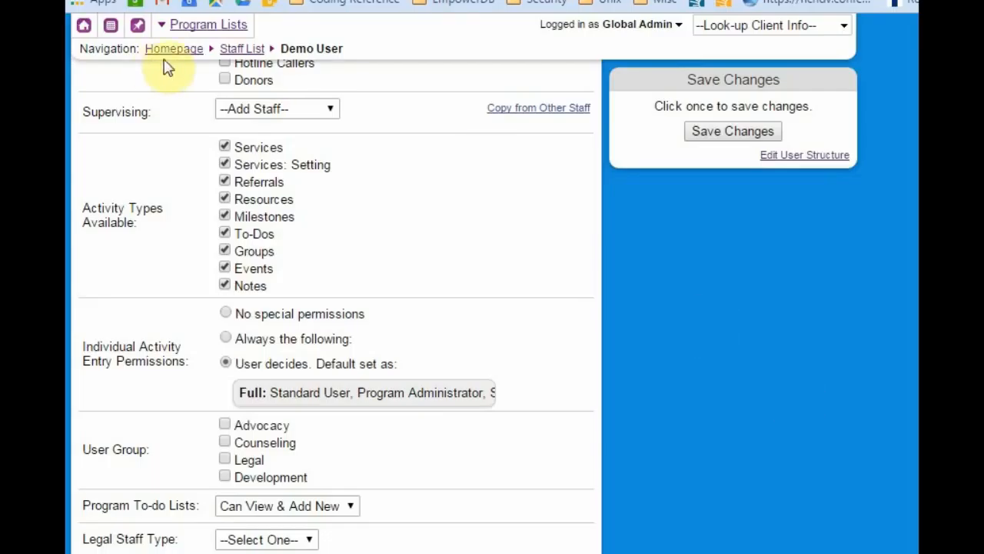
# Leave the Demo User's record without saving and open Database Administration
pyautogui.click(189, 54)
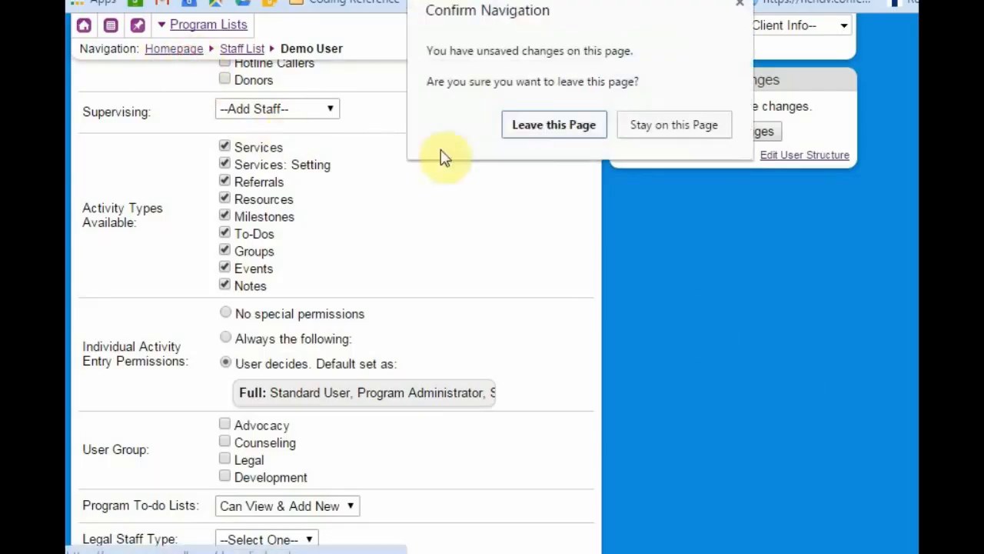
pyautogui.click(531, 132)
pyautogui.click(691, 113)
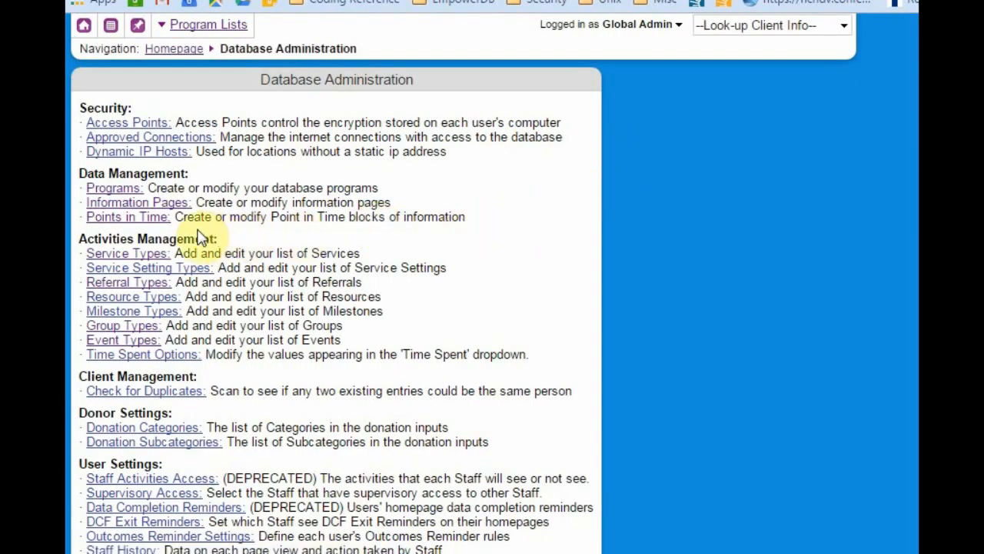
# Open the Matters point in time settings and examine the user permissions and client page visibility
pyautogui.click(149, 220)
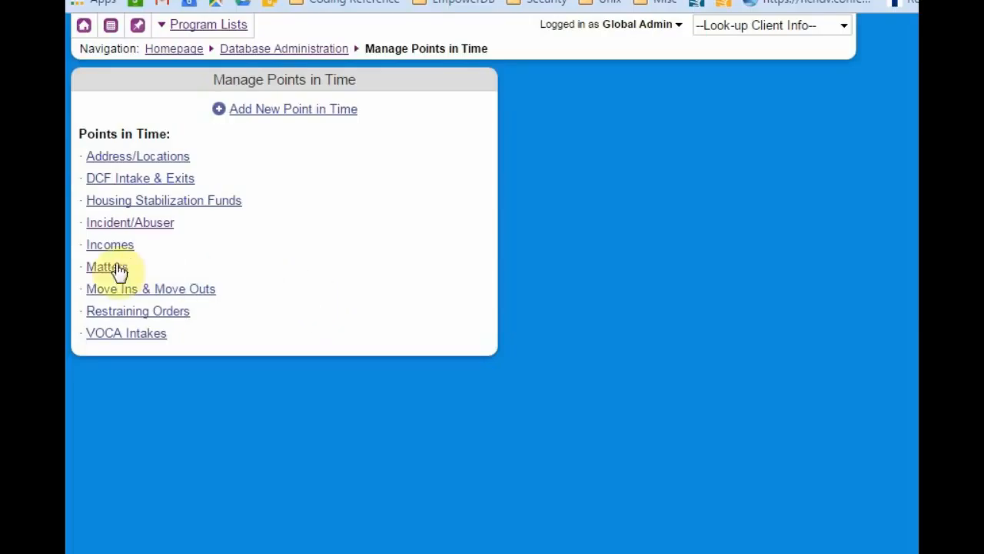
pyautogui.click(110, 269)
pyautogui.scroll(-1, 271, 306)
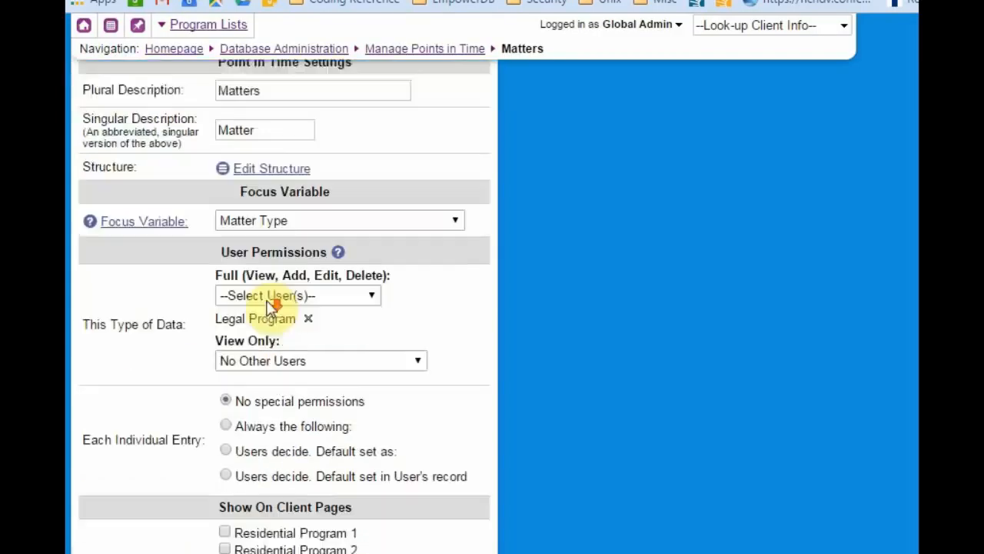
pyautogui.scroll(-2, 271, 306)
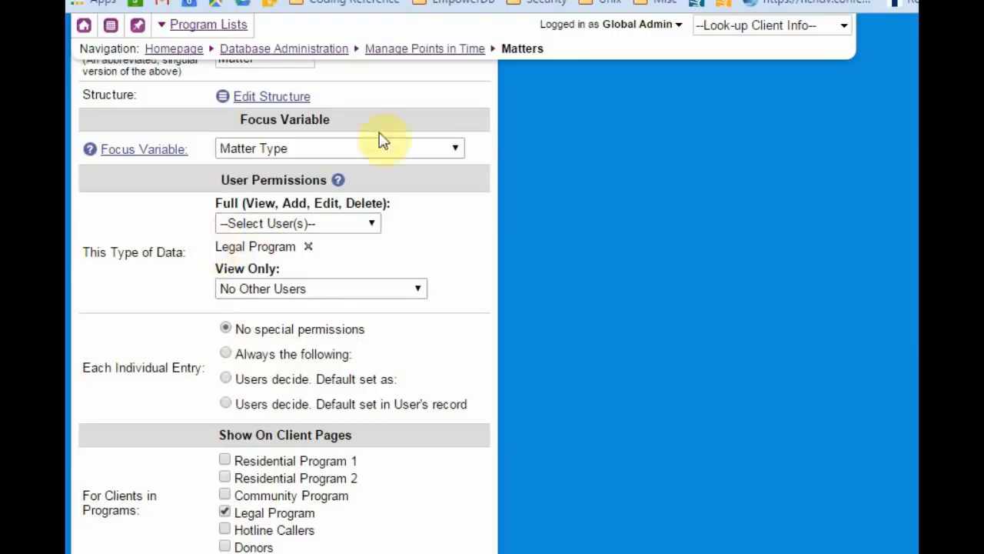
# Open the Incident/Abuser point in time settings and examine the permissions for the data type and for each individual entry
pyautogui.click(414, 56)
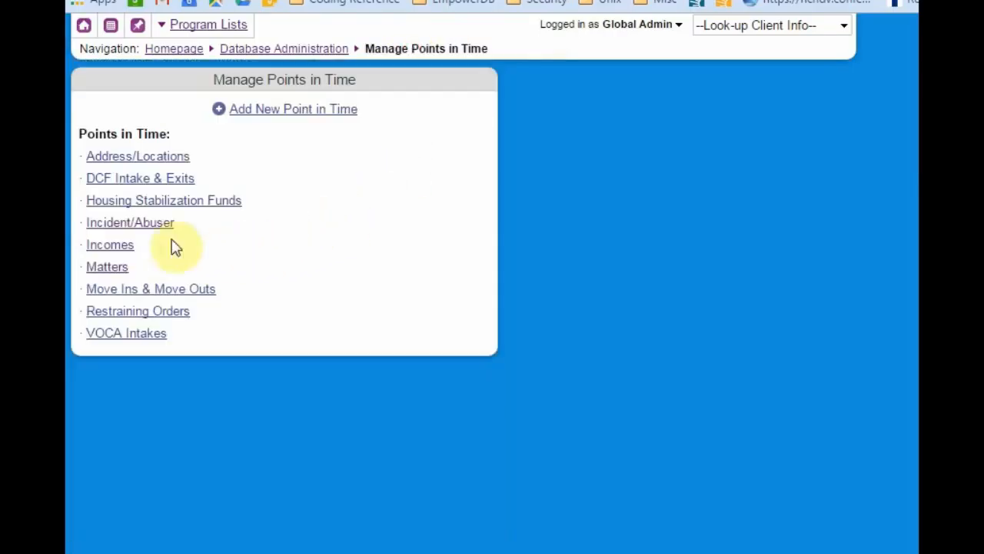
pyautogui.click(150, 228)
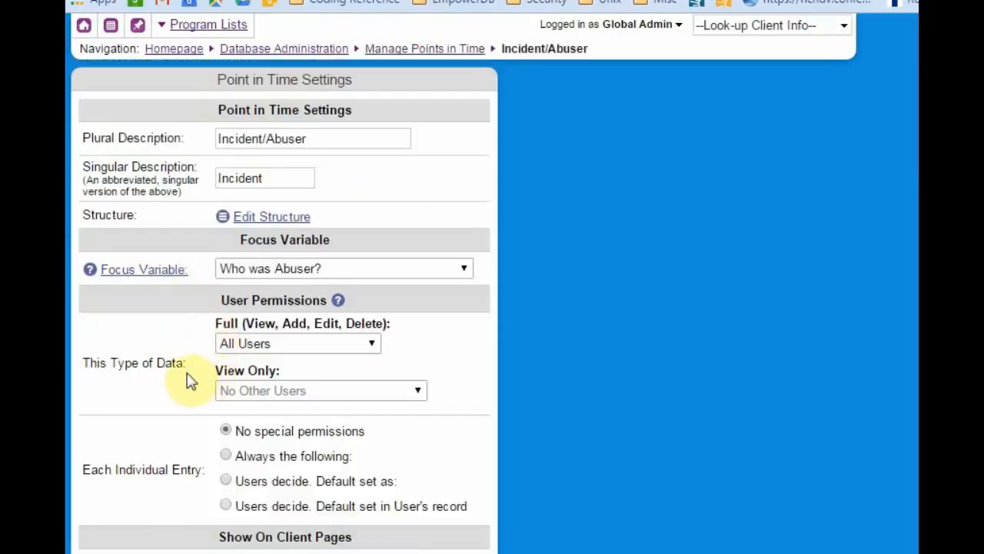
pyautogui.scroll(-1, 190, 382)
pyautogui.scroll(-1, 191, 381)
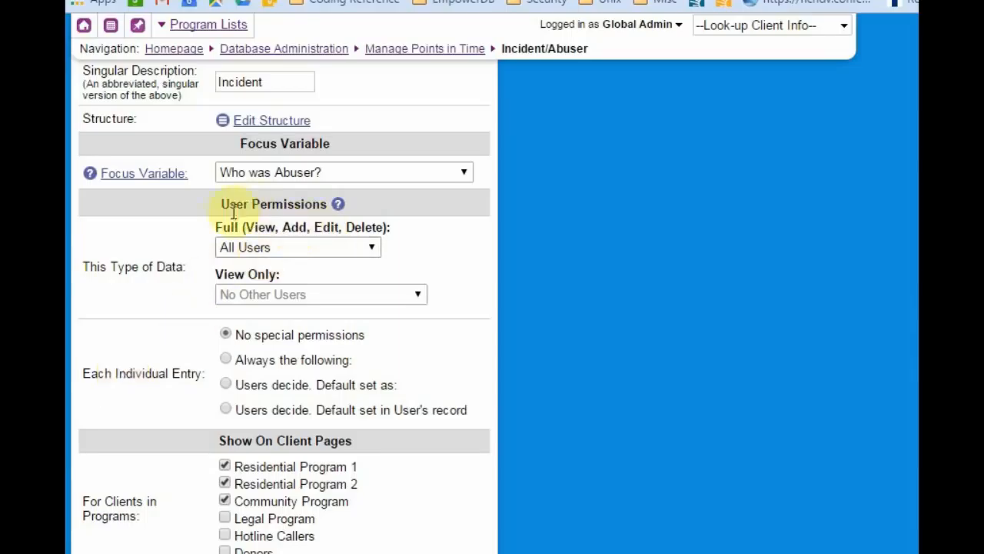
pyautogui.scroll(1, 173, 281)
pyautogui.scroll(-1, 173, 284)
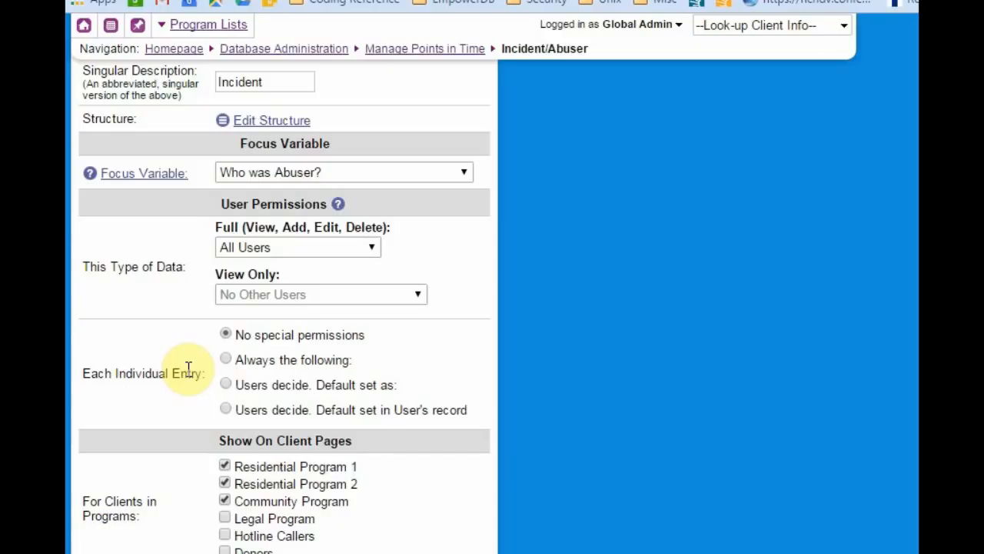
# Set each individual Incident/Abuser entry to always give full permission to the Counseling user group
pyautogui.click(227, 361)
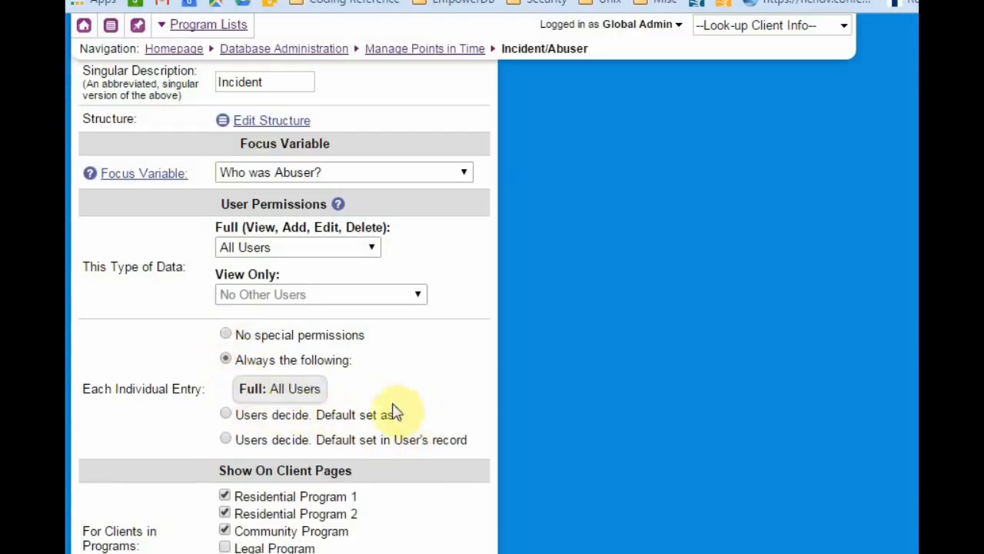
pyautogui.click(283, 396)
pyautogui.click(506, 261)
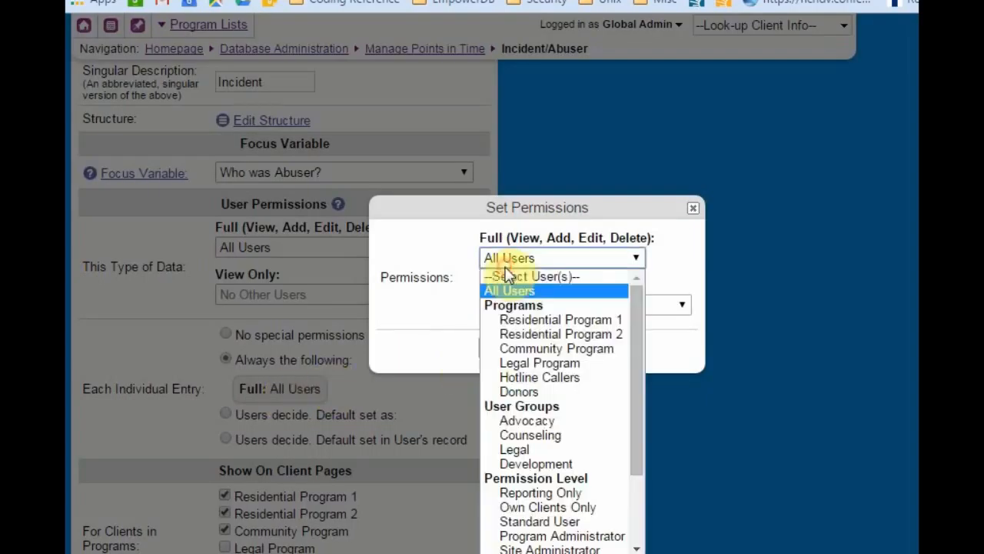
pyautogui.click(530, 437)
pyautogui.click(550, 358)
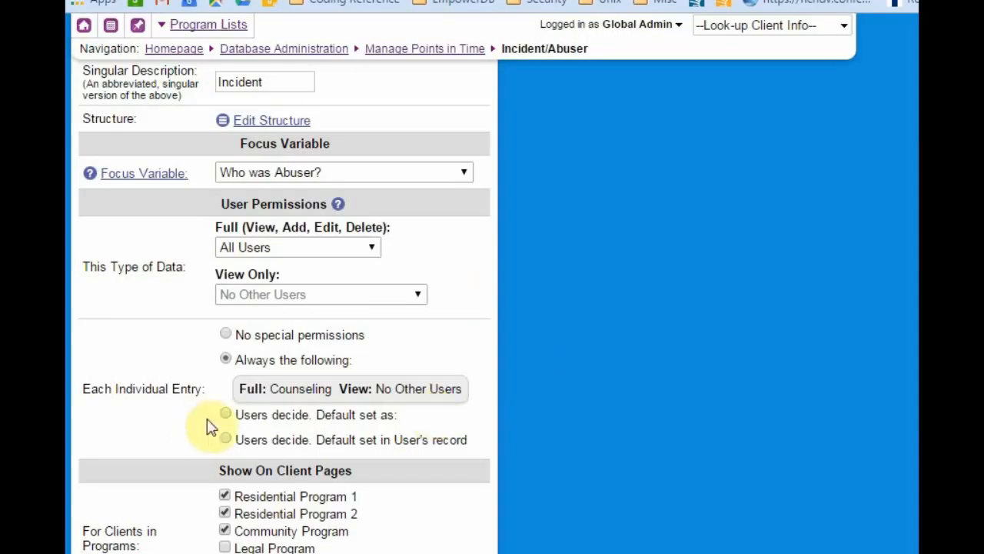
# View the default permissions for user-decided Incident/Abuser entries, and let users decide with the default set in the User's record
pyautogui.click(226, 414)
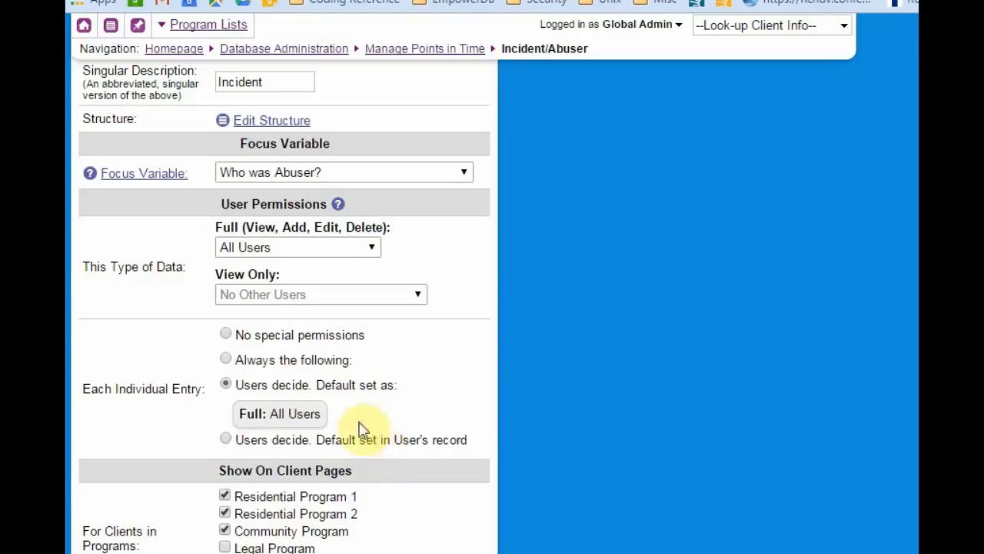
pyautogui.click(297, 413)
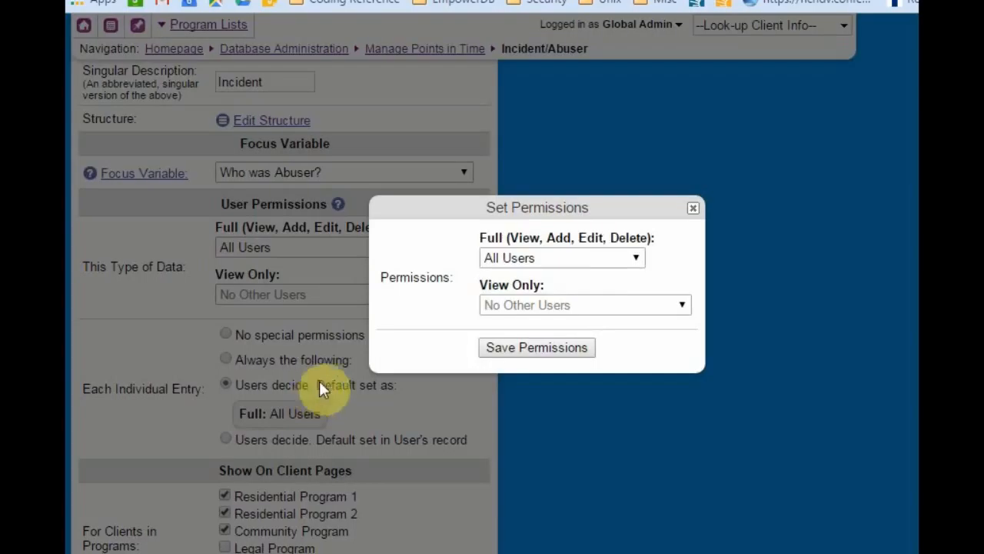
pyautogui.click(693, 209)
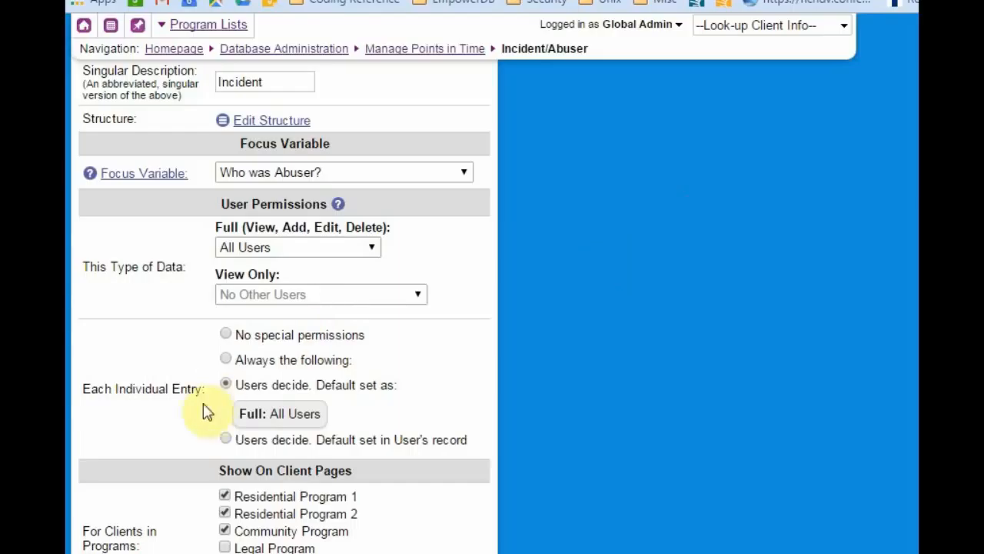
pyautogui.click(227, 438)
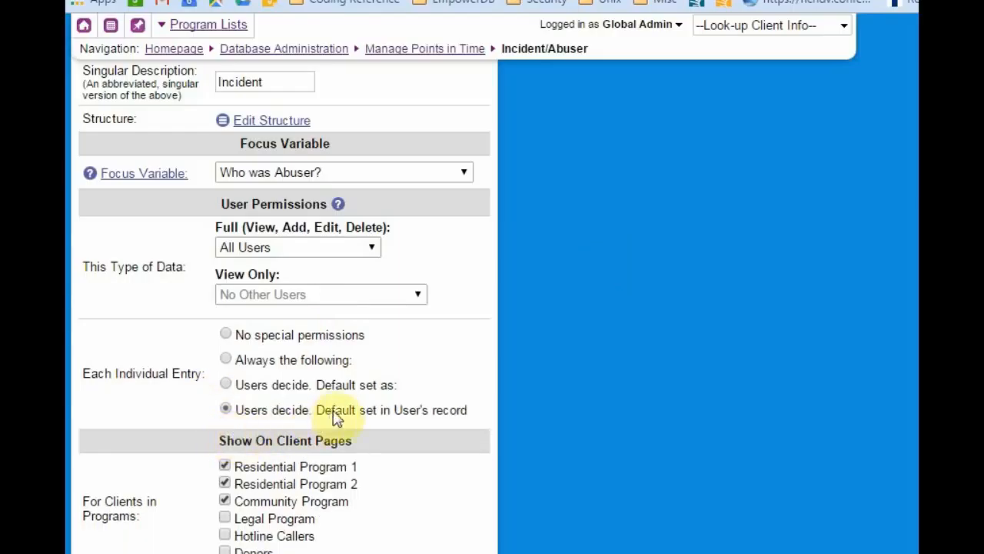